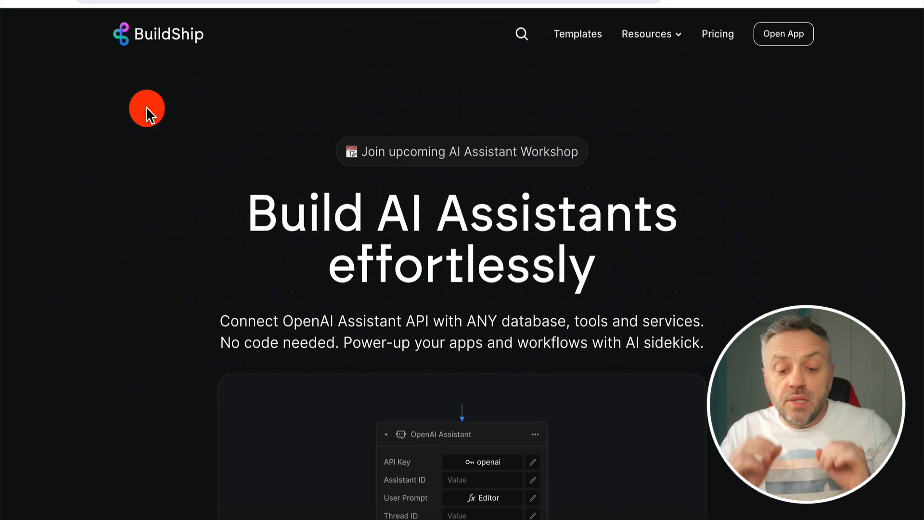
# Step: Open the Website Q&A template from the ready-to-use AI Assistant templates
pyautogui.click(132, 78)
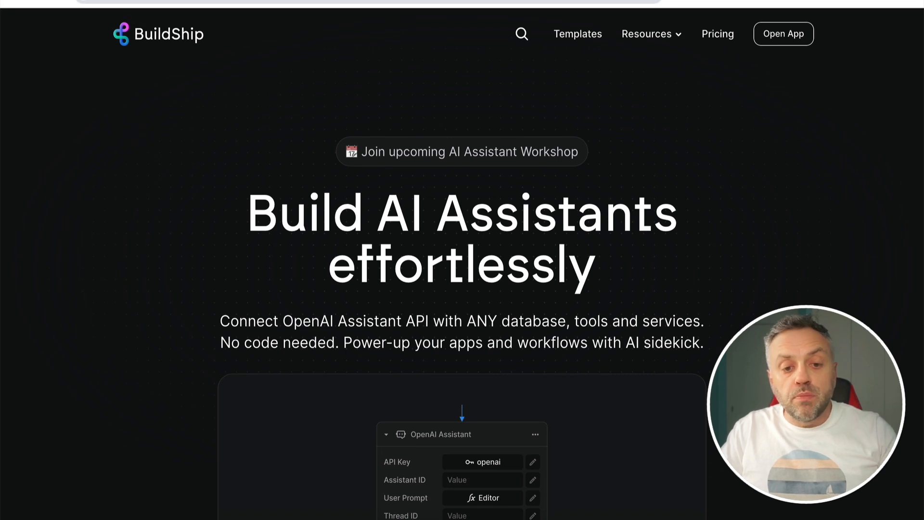
pyautogui.click(148, 123)
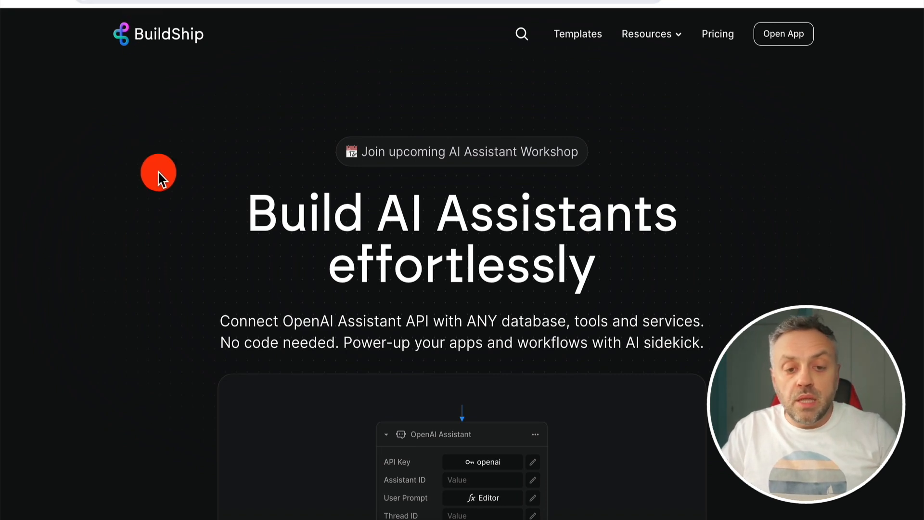
pyautogui.scroll(-3, 159, 177)
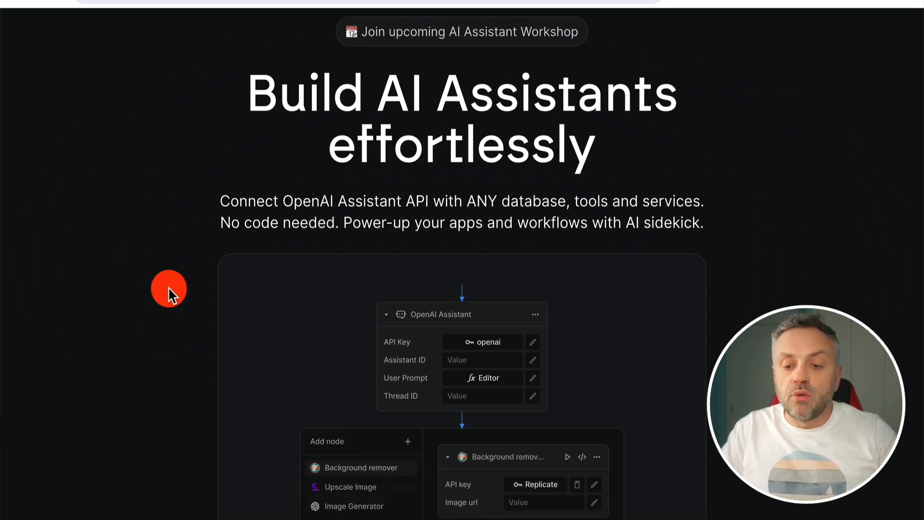
pyautogui.scroll(-7, 169, 288)
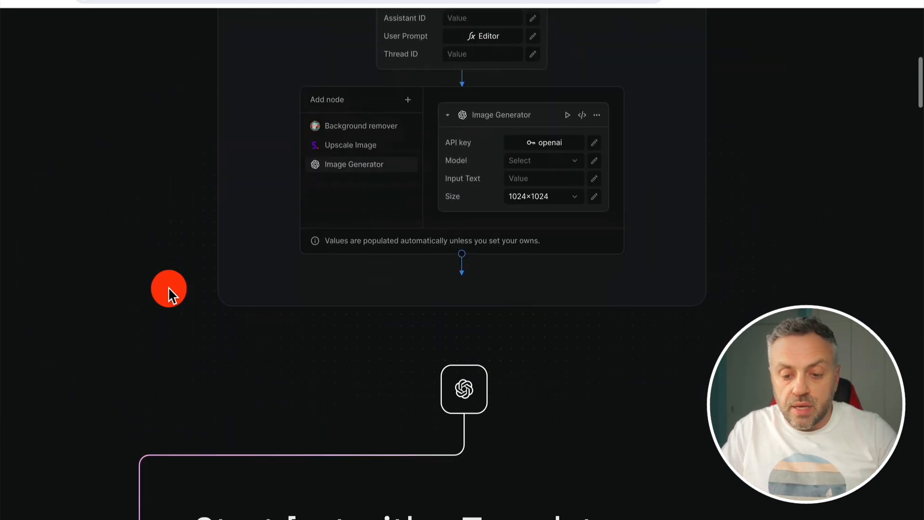
pyautogui.scroll(5, 231, 106)
pyautogui.scroll(-15, 231, 106)
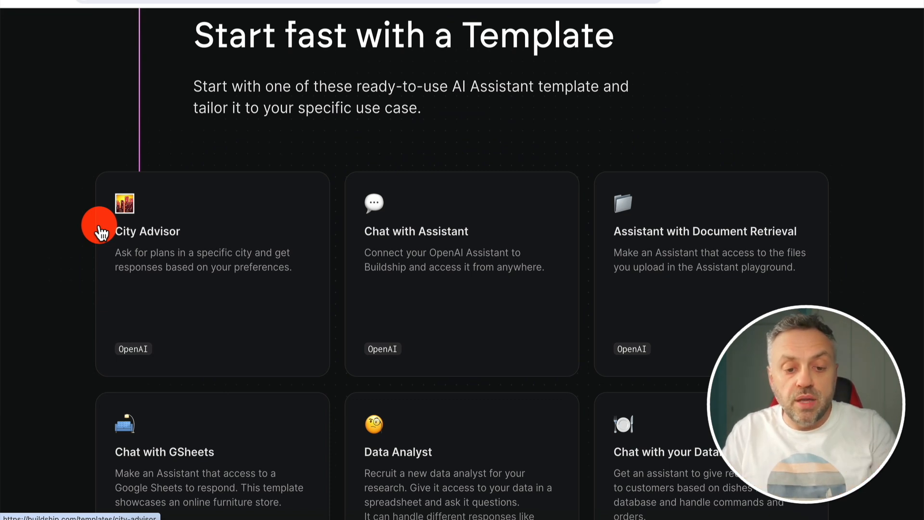
pyautogui.scroll(-8, 128, 210)
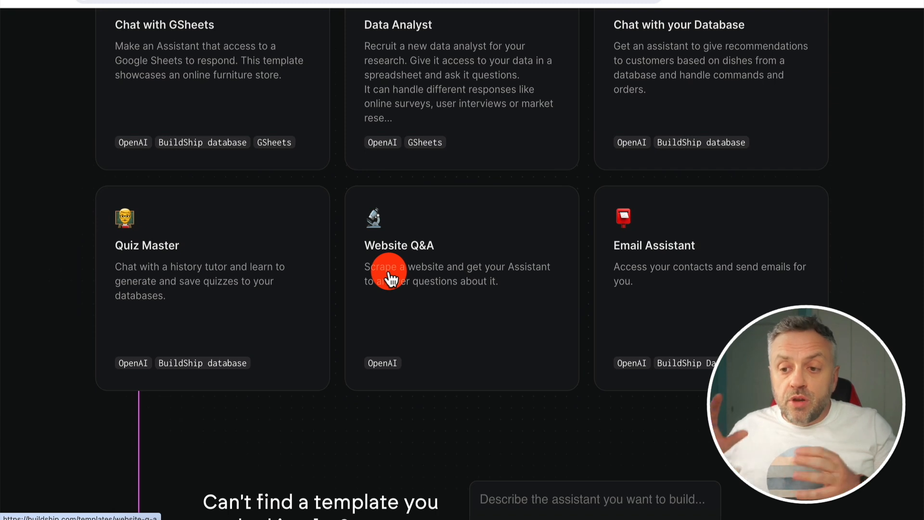
pyautogui.click(436, 282)
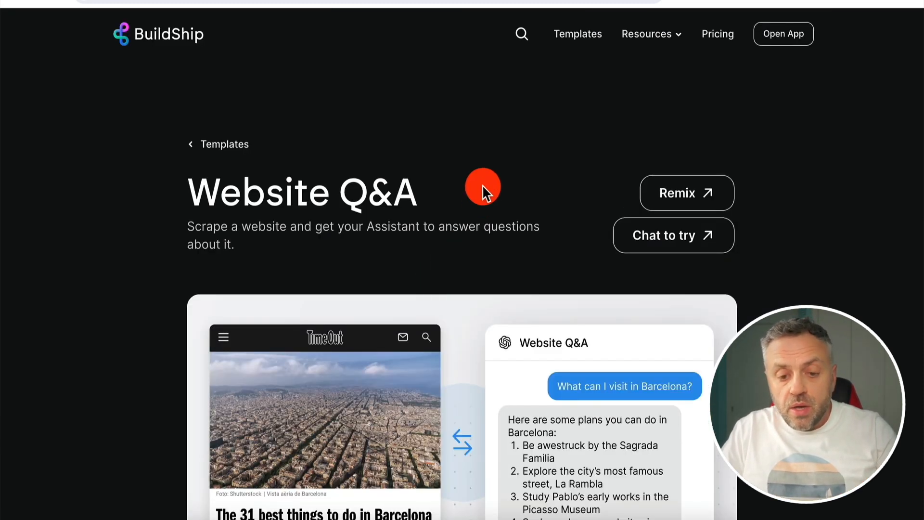
# Step: Remix the Website Q&A template into the BuildShip project
pyautogui.scroll(-2, 313, 242)
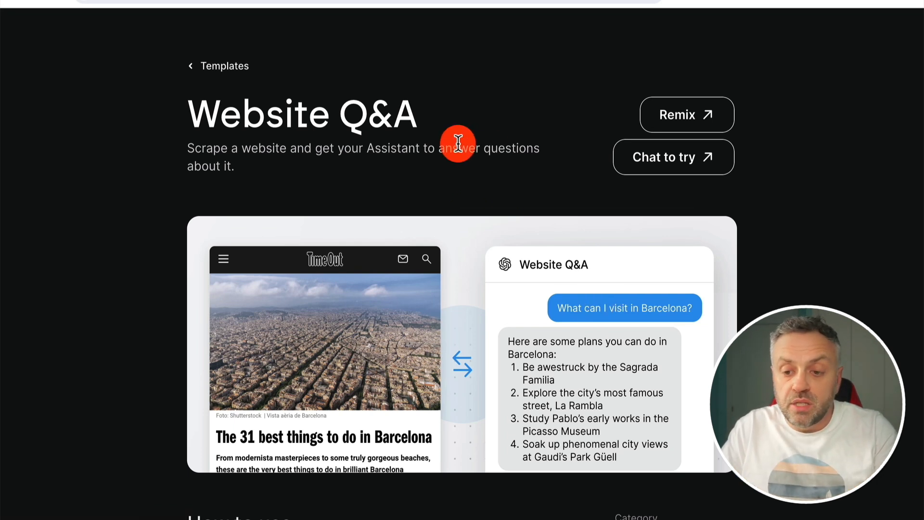
pyautogui.scroll(1, 587, 137)
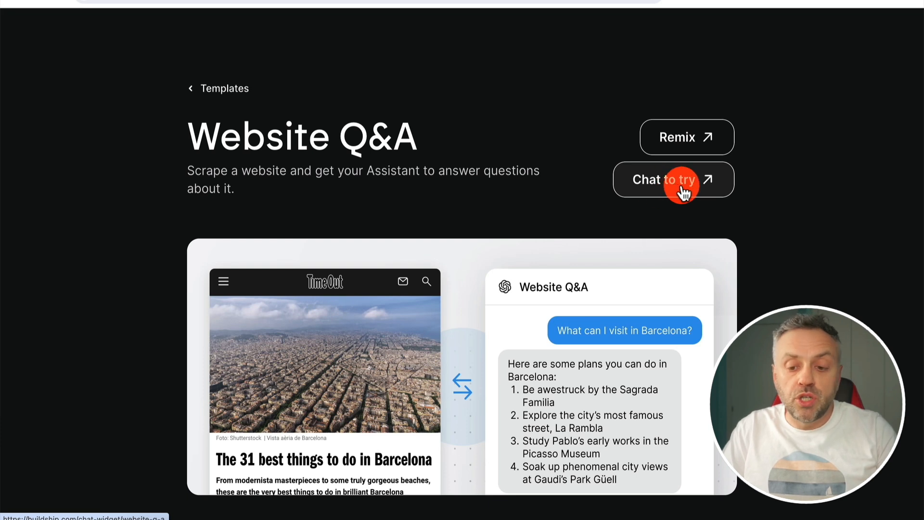
pyautogui.click(679, 142)
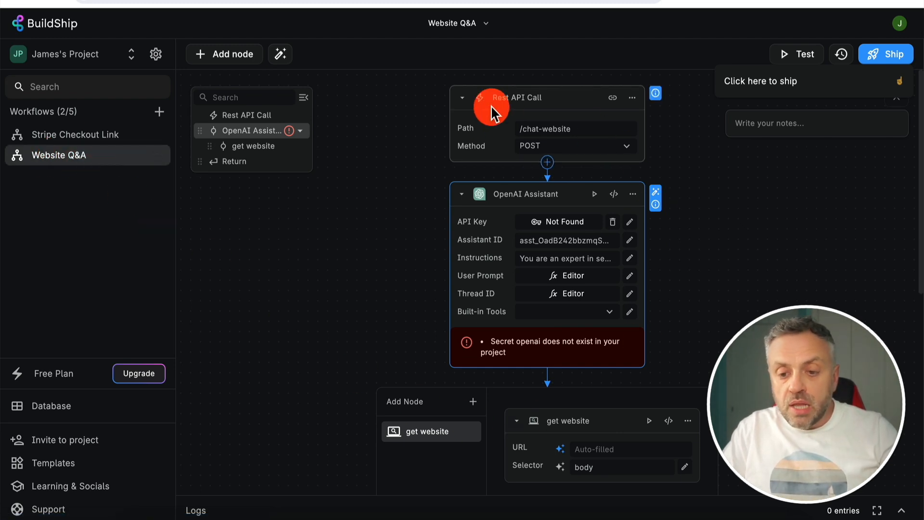
# Step: Examine the workflow's nodes, from Rest API Call through OpenAI Assistant and get website to Return
pyautogui.scroll(-8, 359, 283)
pyautogui.scroll(8, 360, 283)
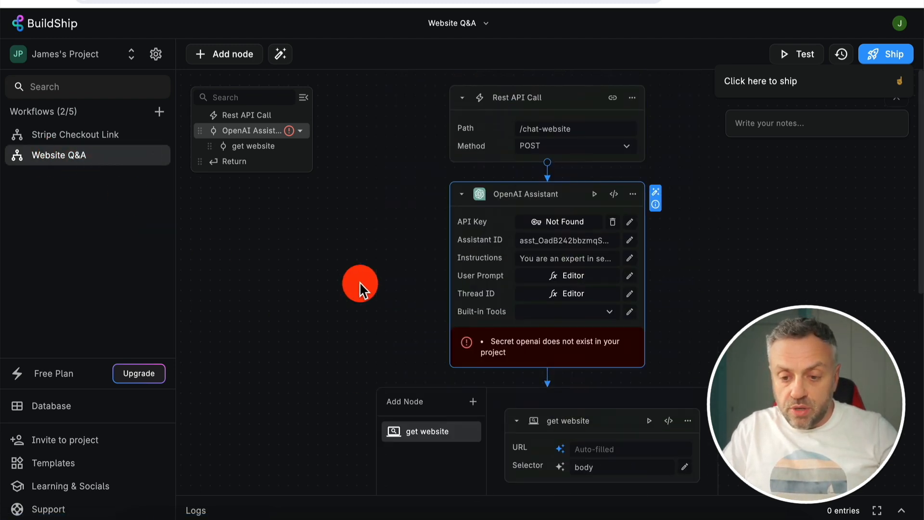
pyautogui.click(370, 219)
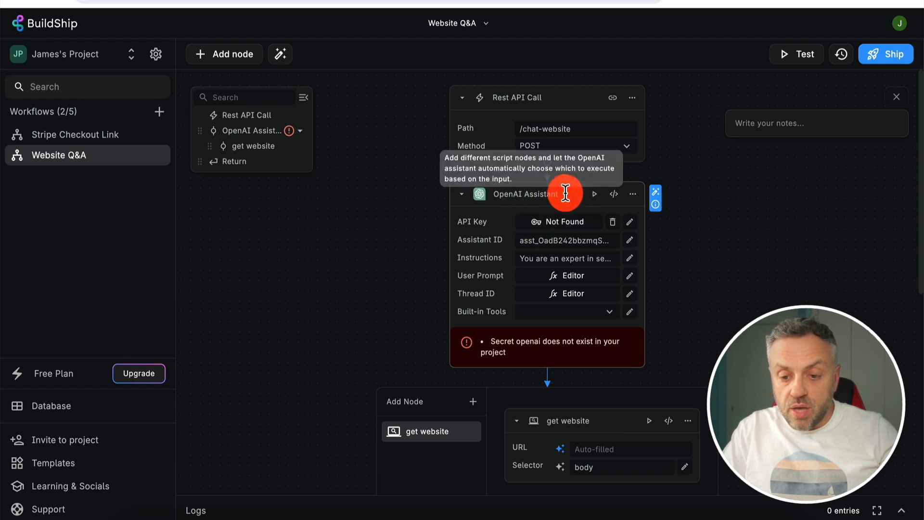
pyautogui.scroll(-1, 545, 196)
pyautogui.scroll(-3, 545, 196)
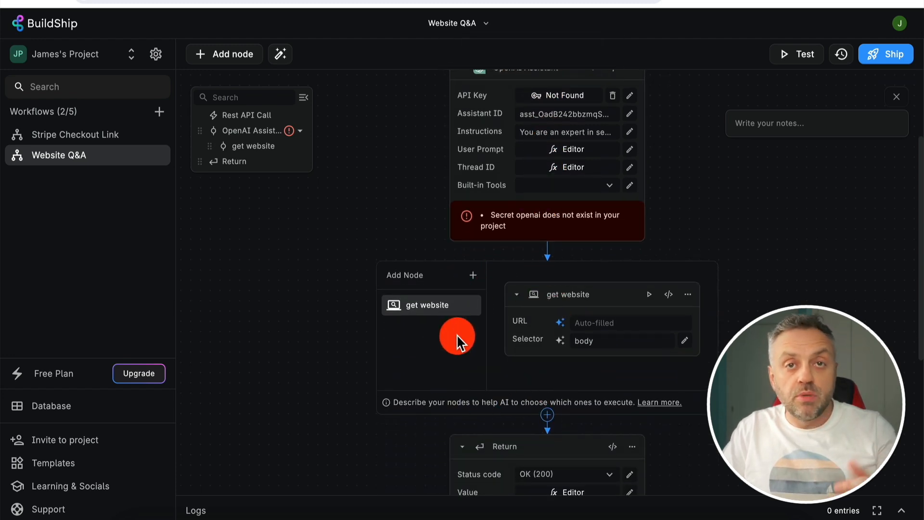
pyautogui.scroll(-3, 457, 341)
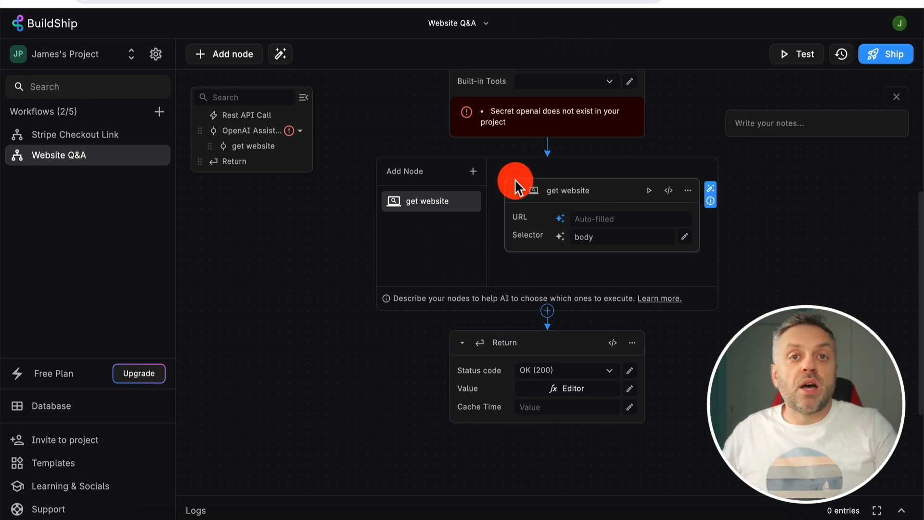
pyautogui.scroll(6, 515, 179)
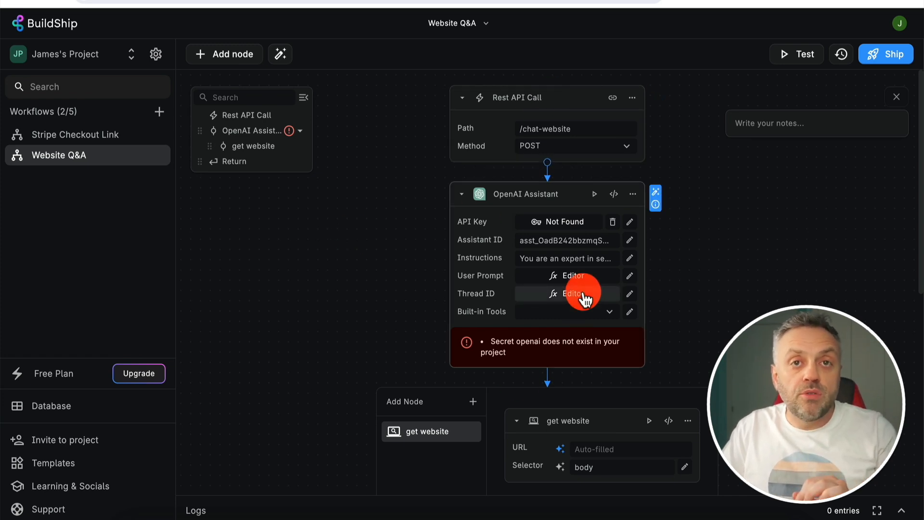
pyautogui.click(568, 224)
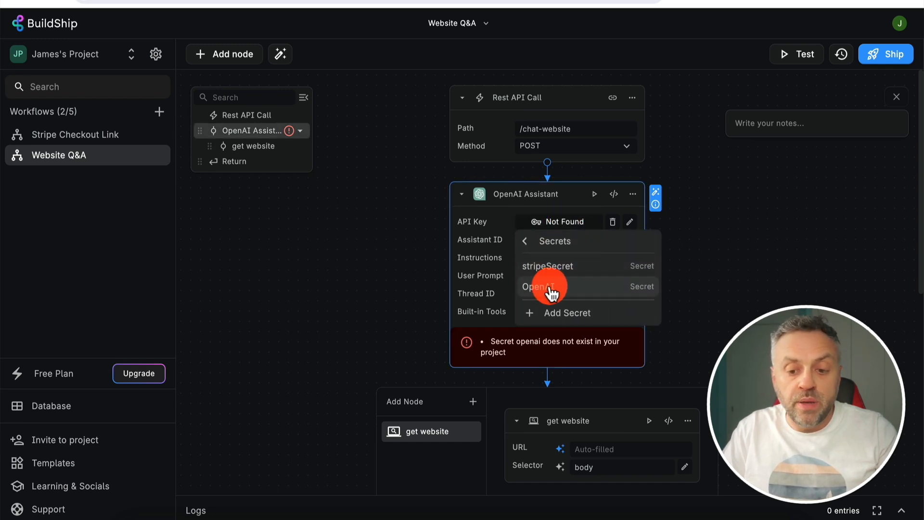
pyautogui.click(562, 314)
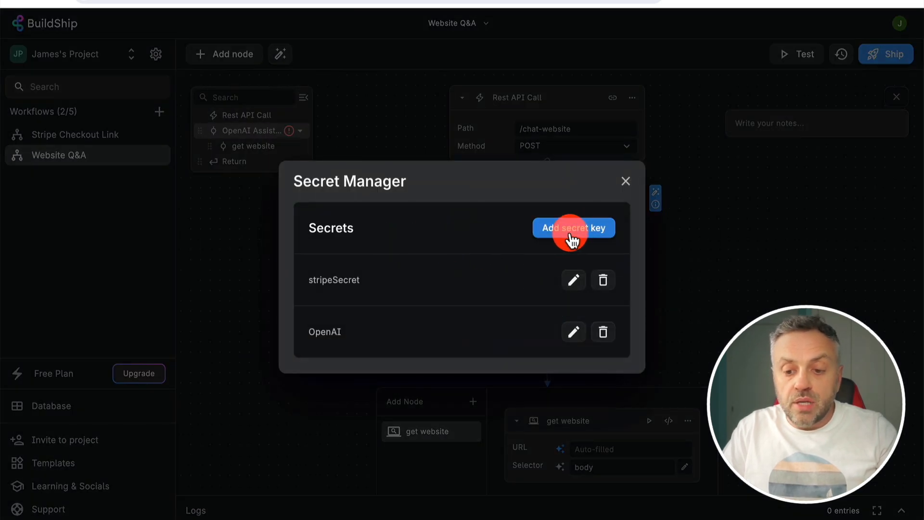
pyautogui.click(576, 228)
pyautogui.click(435, 223)
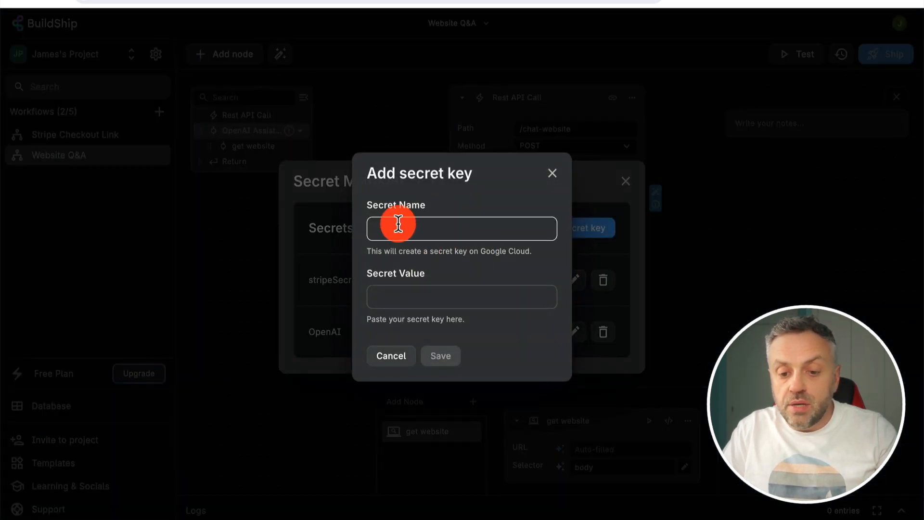
pyautogui.click(403, 297)
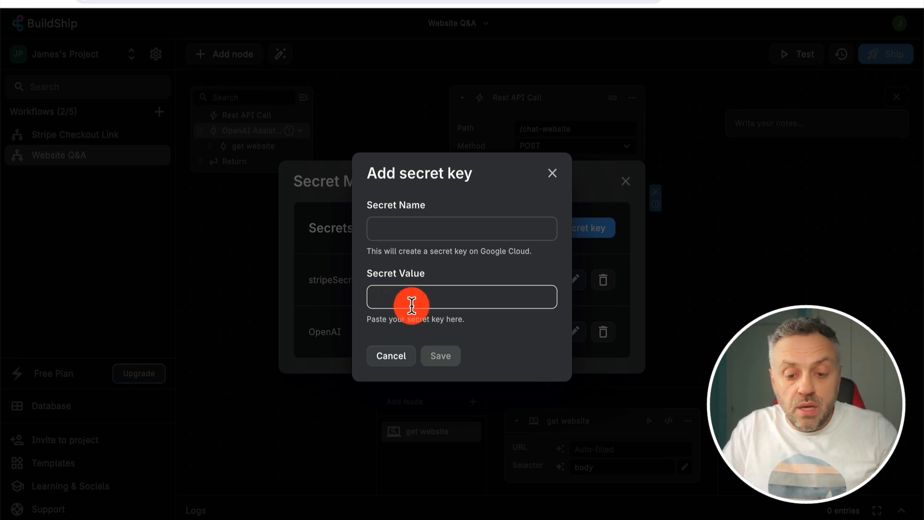
pyautogui.click(554, 174)
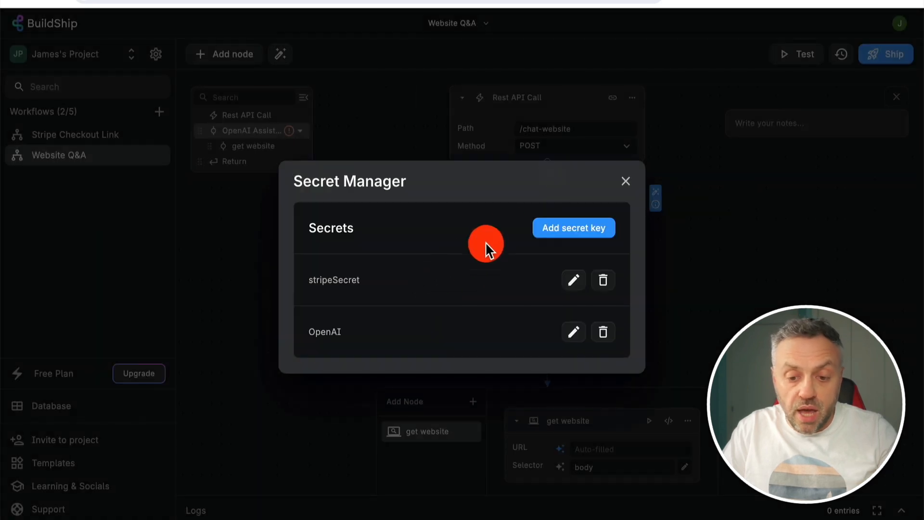
pyautogui.click(631, 183)
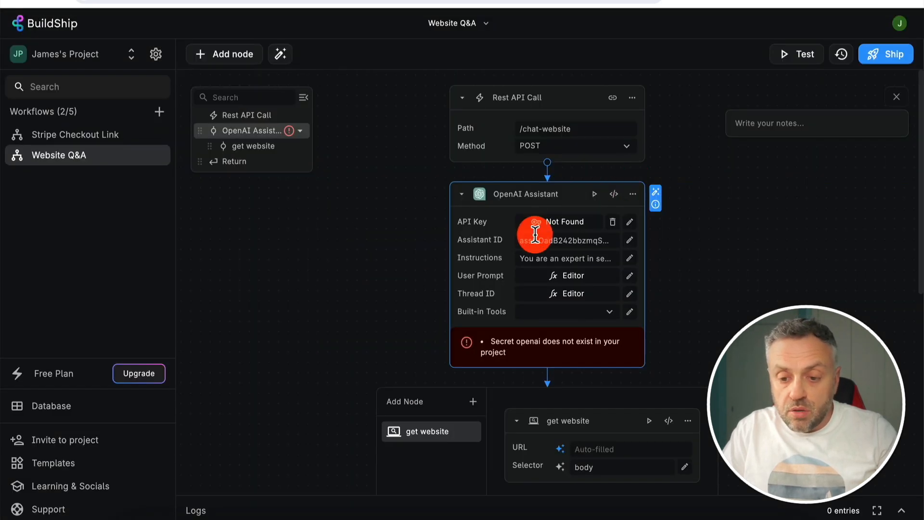
# Step: Assign the stored OpenAI secret as the API Key of the OpenAI Assistant node
pyautogui.click(568, 226)
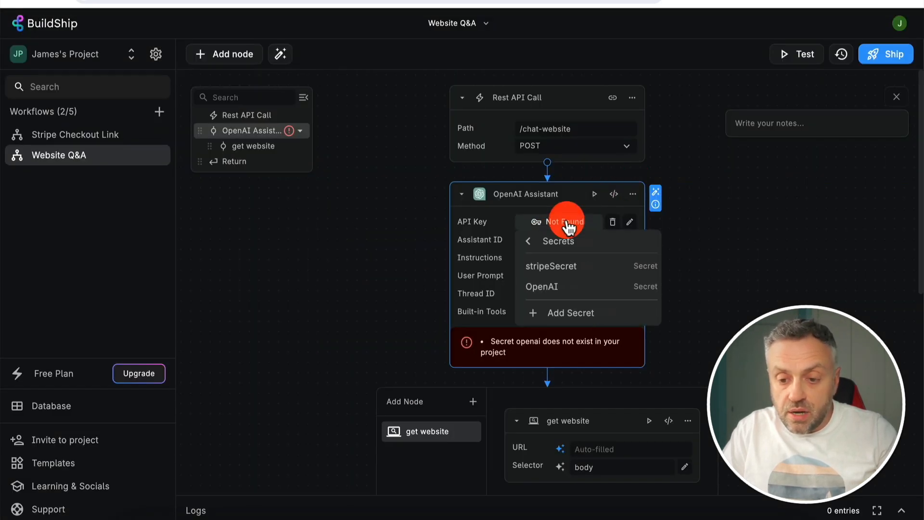
pyautogui.click(544, 287)
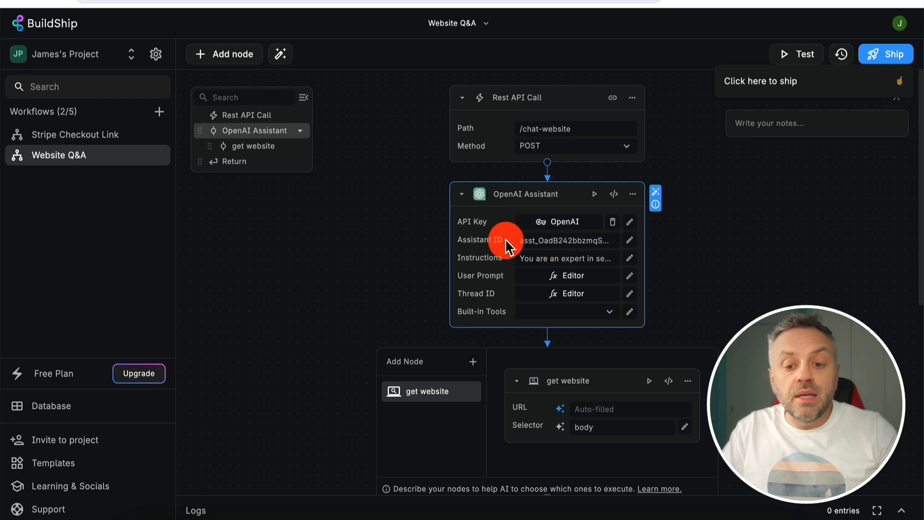
# Step: Switch to the OpenAI platform's Assistants page and create a new assistant named Website Chat
pyautogui.click(392, 2)
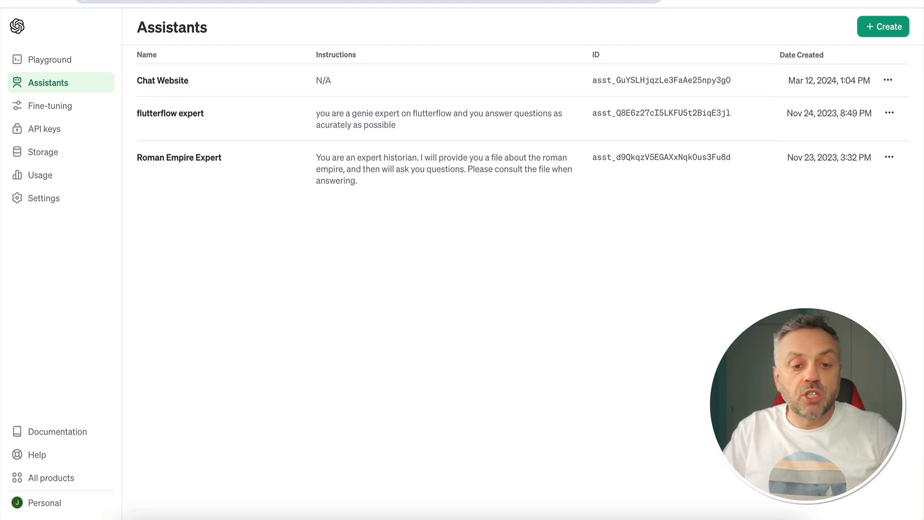
pyautogui.click(888, 27)
pyautogui.click(753, 79)
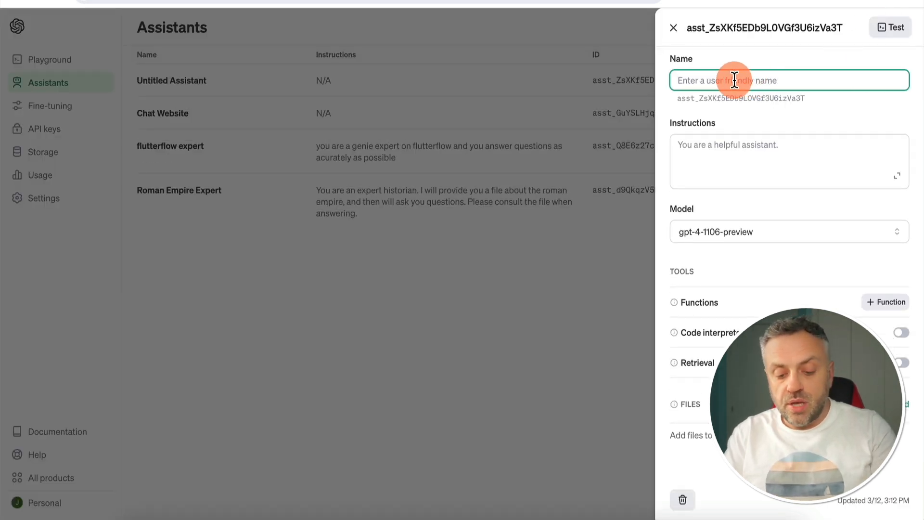
pyautogui.write('Website Chat')
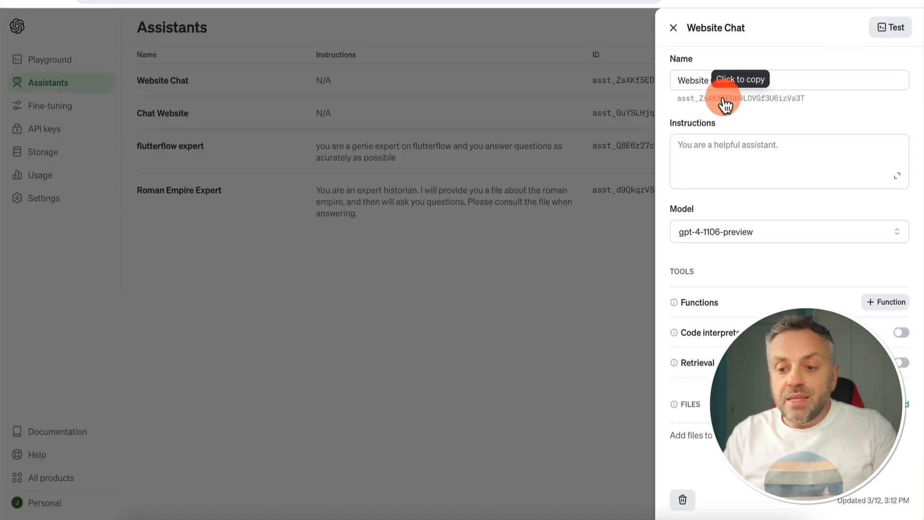
# Step: Copy the Website Chat assistant's ID and enter it as the Assistant ID of the OpenAI Assistant node in BuildShip
pyautogui.click(727, 101)
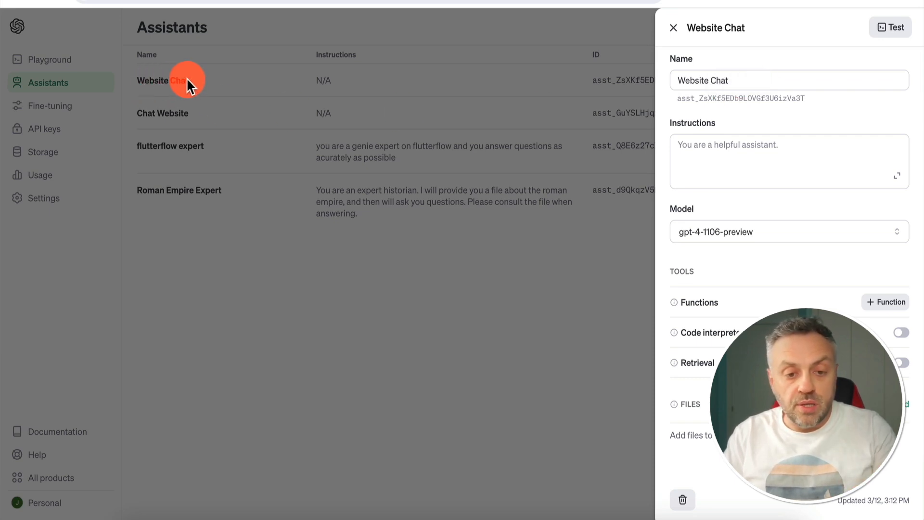
pyautogui.click(750, 102)
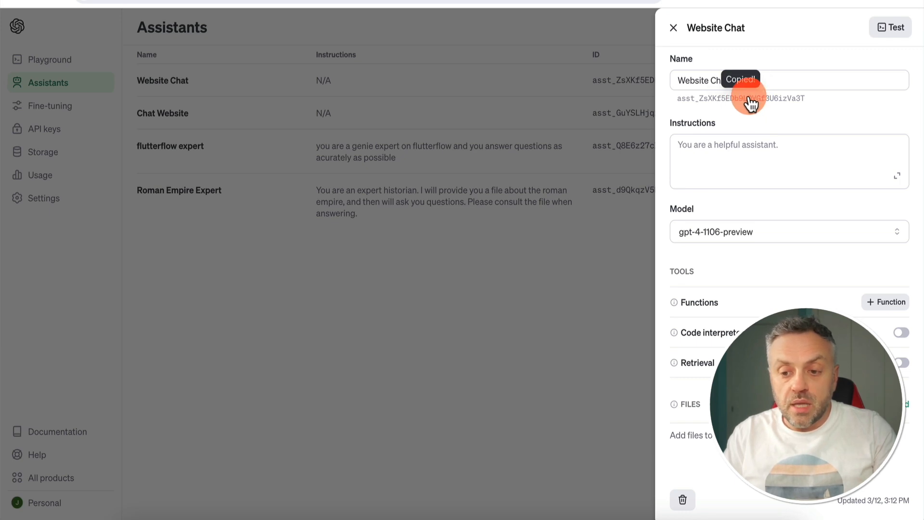
pyautogui.click(434, 0)
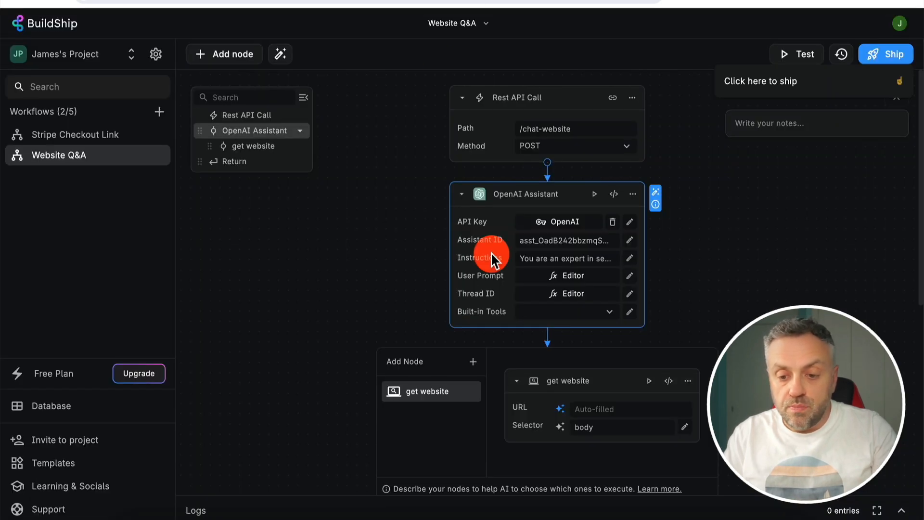
pyautogui.click(556, 240)
pyautogui.hotkey('ctrl', 'v')
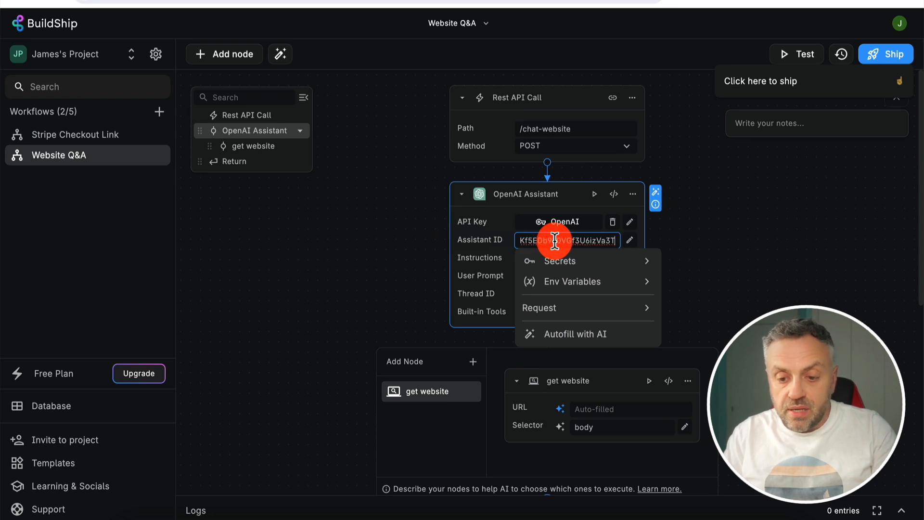
pyautogui.click(658, 247)
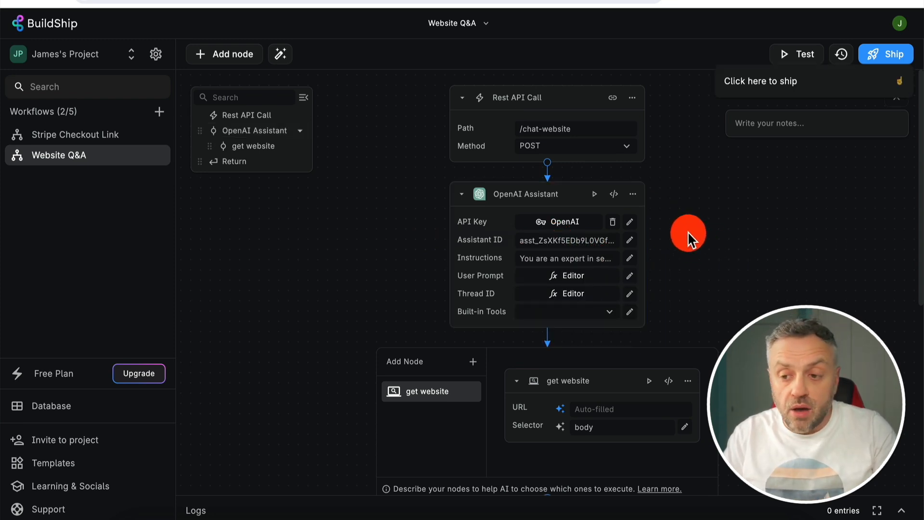
# Step: Ship the Website Q&A workflow and copy its endpoint URL
pyautogui.click(887, 53)
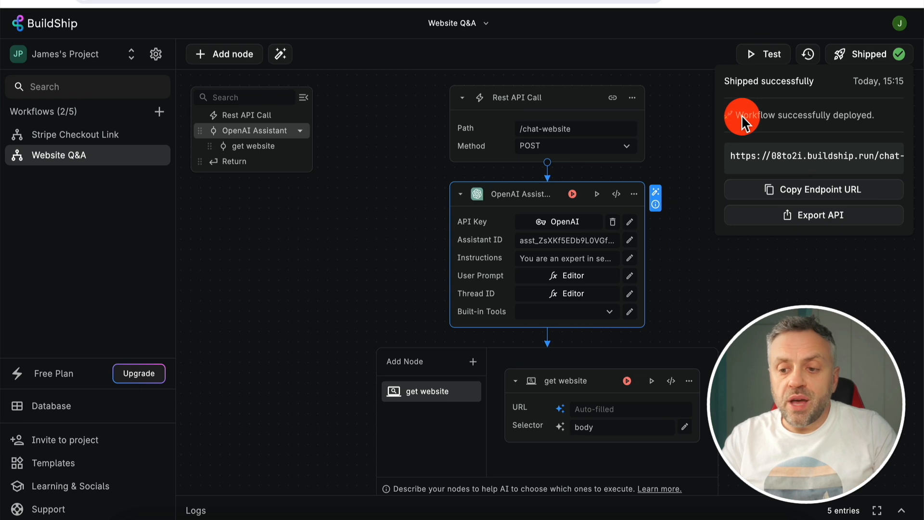
pyautogui.click(803, 190)
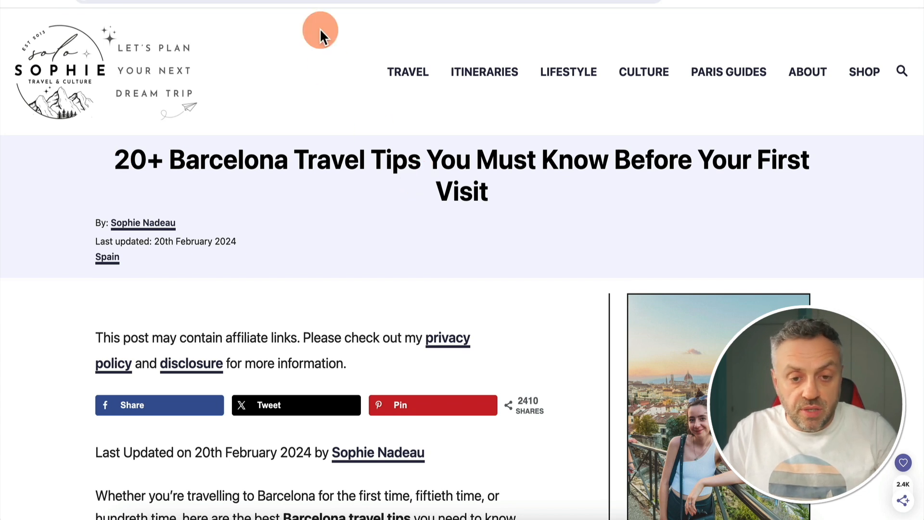
# Step: Switch from the Barcelona article to RapidAPI, remove the trailing comma after the message value in the request body, and send the request
pyautogui.click(319, 2)
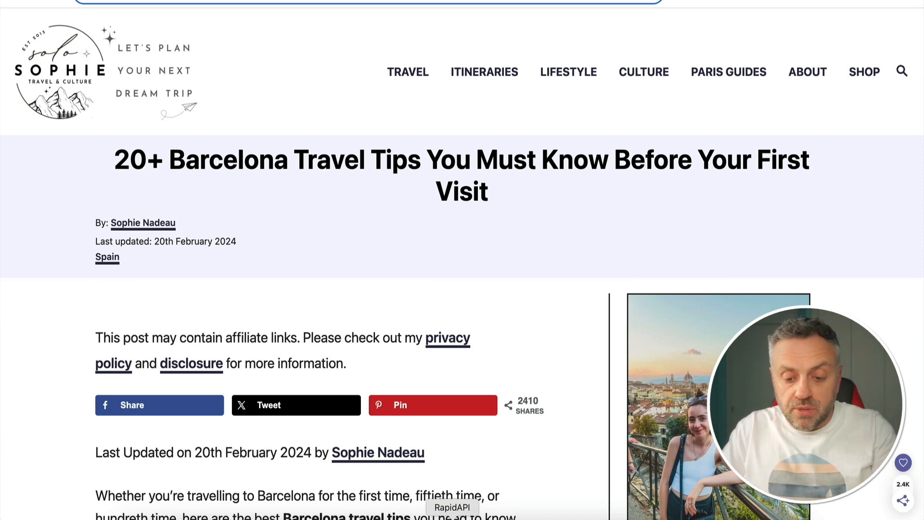
pyautogui.click(452, 517)
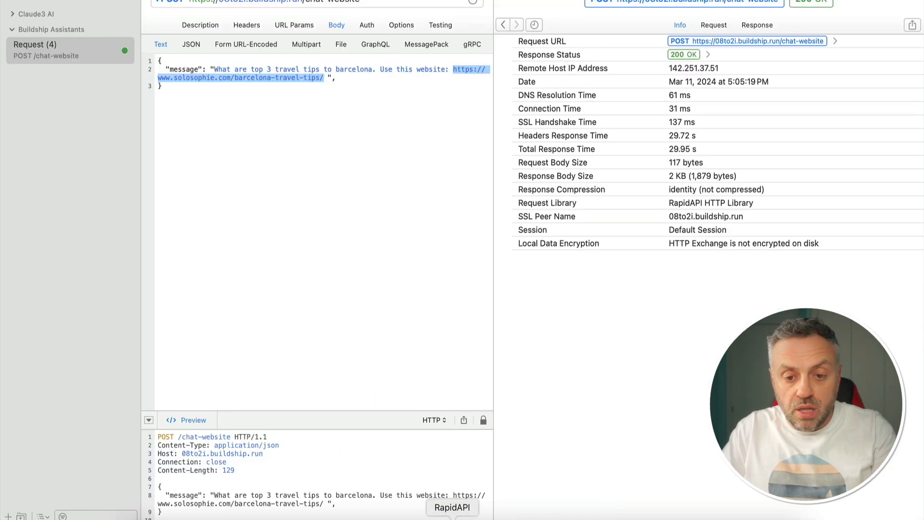
pyautogui.click(389, 79)
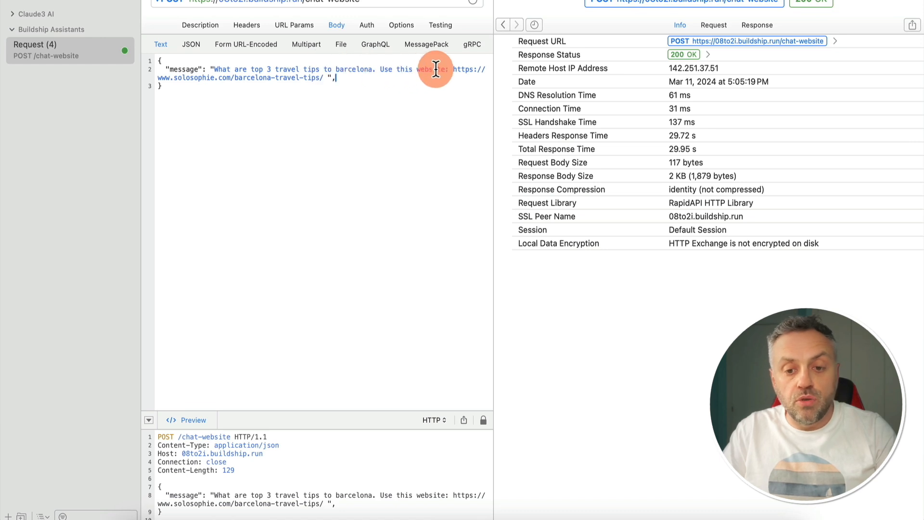
pyautogui.press('BackSpace')
pyautogui.click(284, 107)
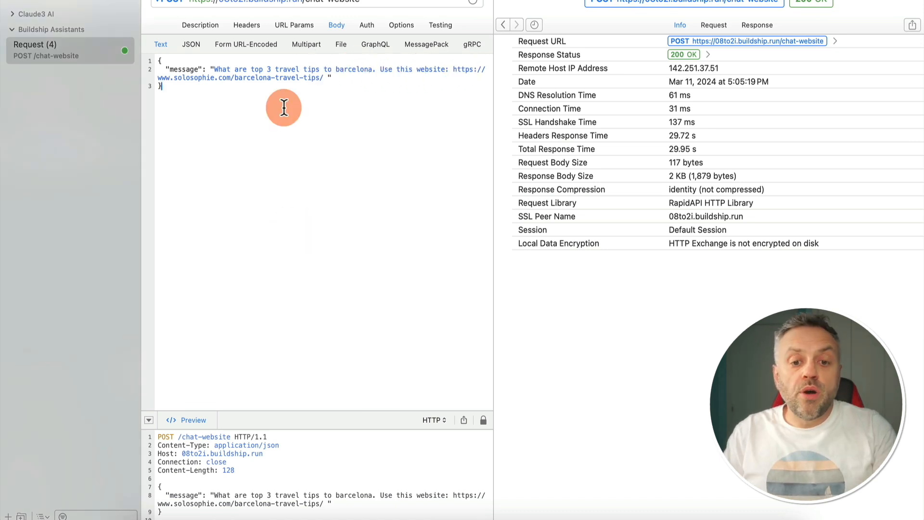
pyautogui.press('super+r')
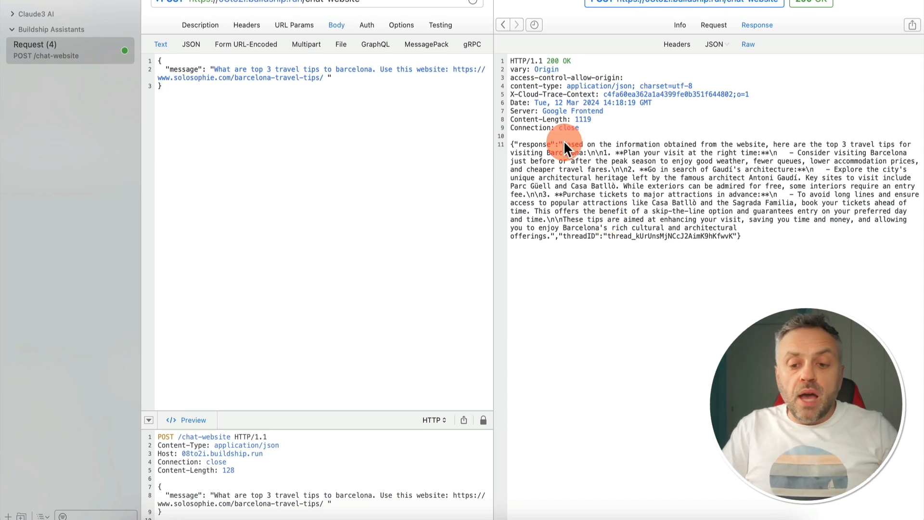
# Step: Examine the assistant's answer and the thread ID in the raw response
pyautogui.moveTo(564, 142); pyautogui.dragTo(549, 233)
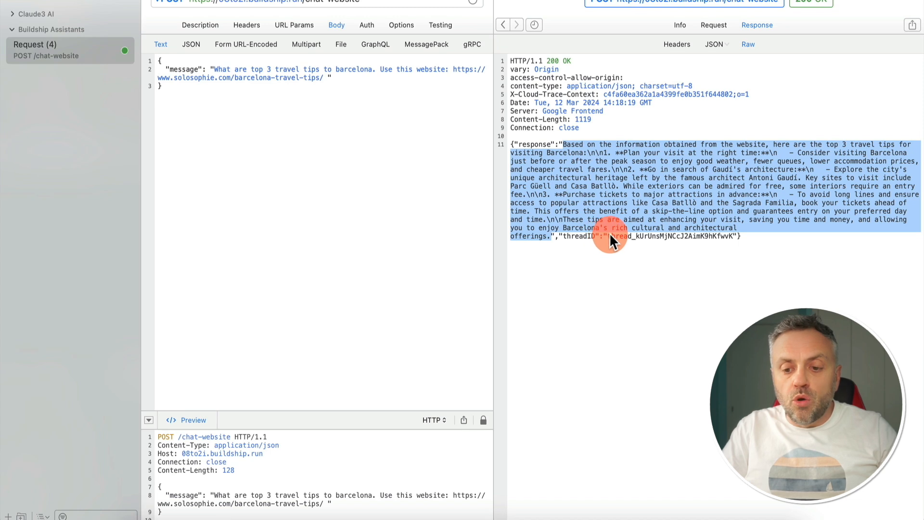
pyautogui.moveTo(607, 234); pyautogui.dragTo(660, 234)
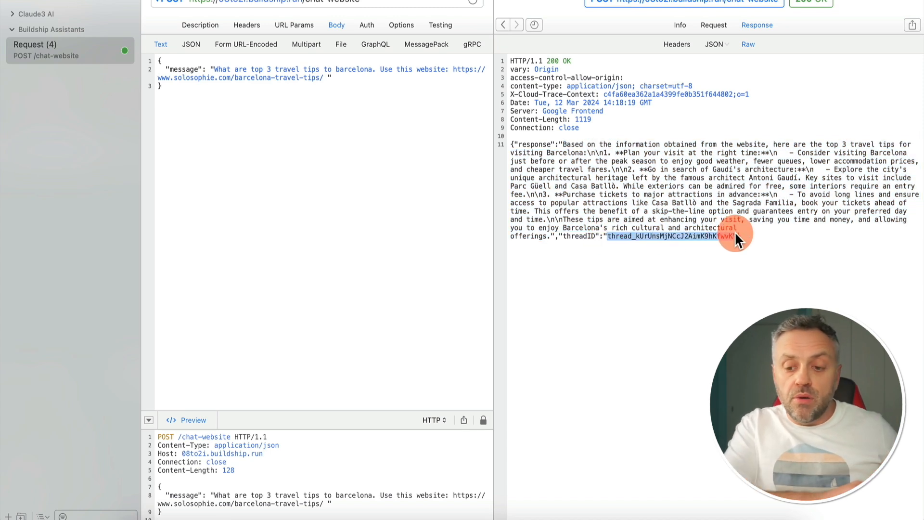
pyautogui.click(670, 189)
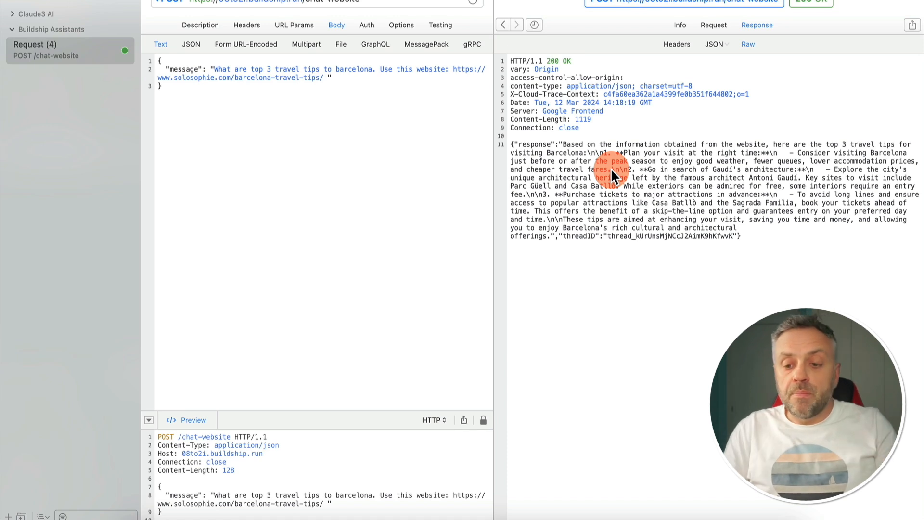
# Step: Copy the threadID key and value from the response and add them as a second field after message in the request body
pyautogui.moveTo(608, 235); pyautogui.dragTo(674, 236)
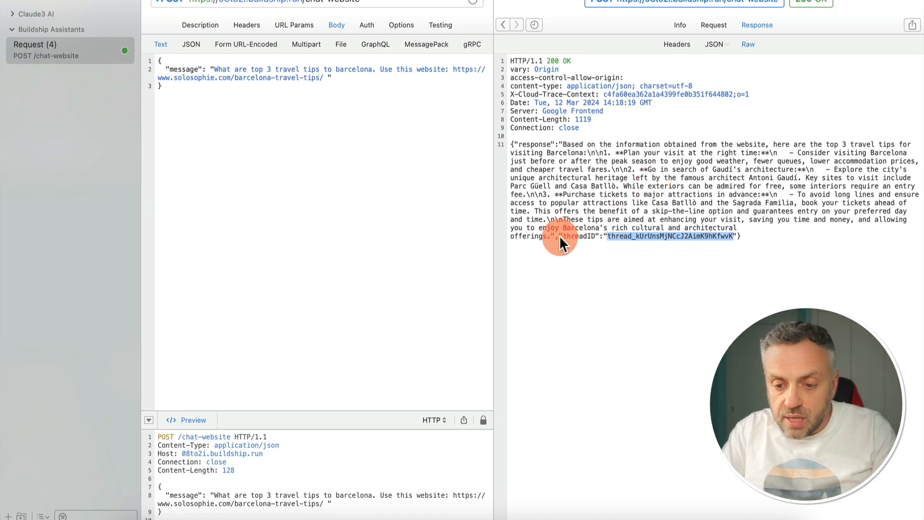
pyautogui.moveTo(559, 234); pyautogui.dragTo(737, 236)
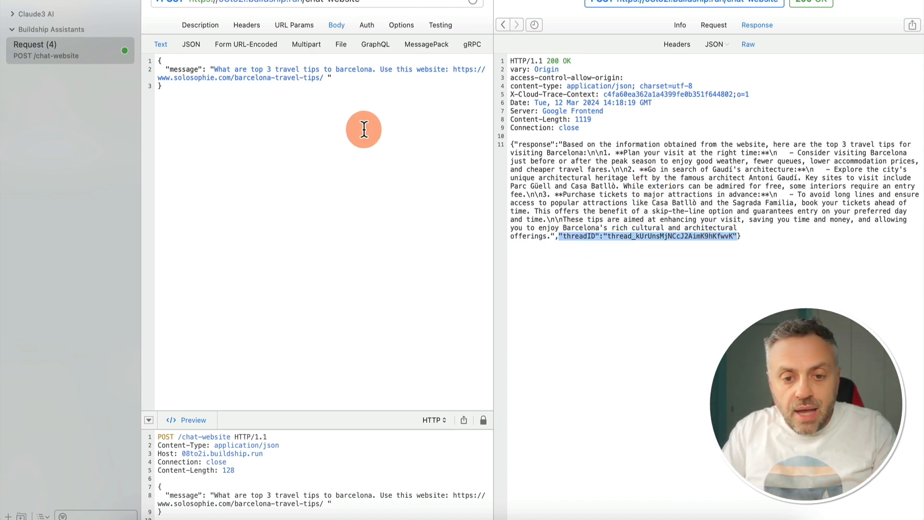
pyautogui.click(347, 76)
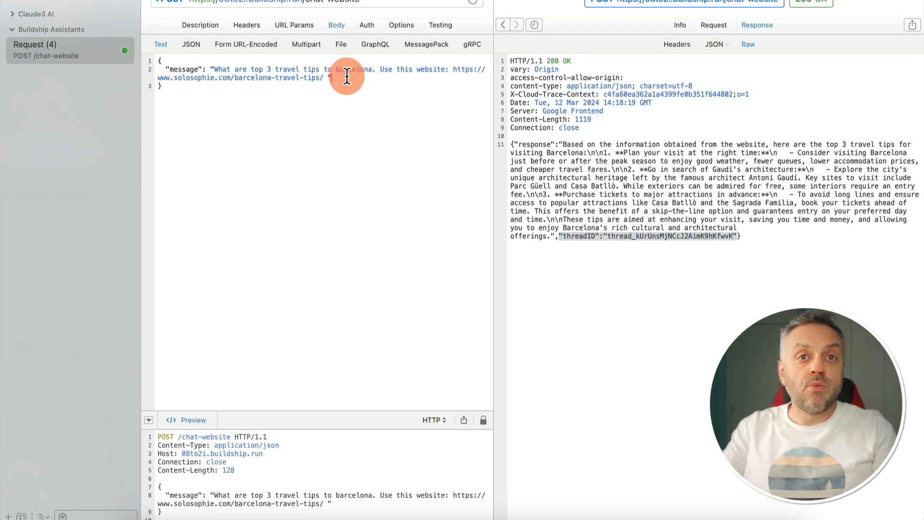
pyautogui.write(',')
pyautogui.press('Return')
pyautogui.press('super+v')
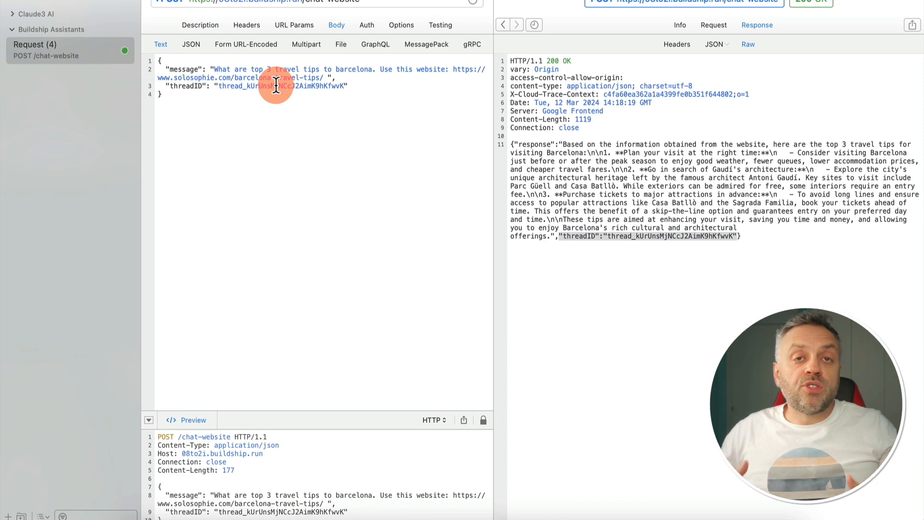
# Step: Replace the message value with "Does the webpage mention any cool beaches?" and send the request on the same thread
pyautogui.click(308, 77)
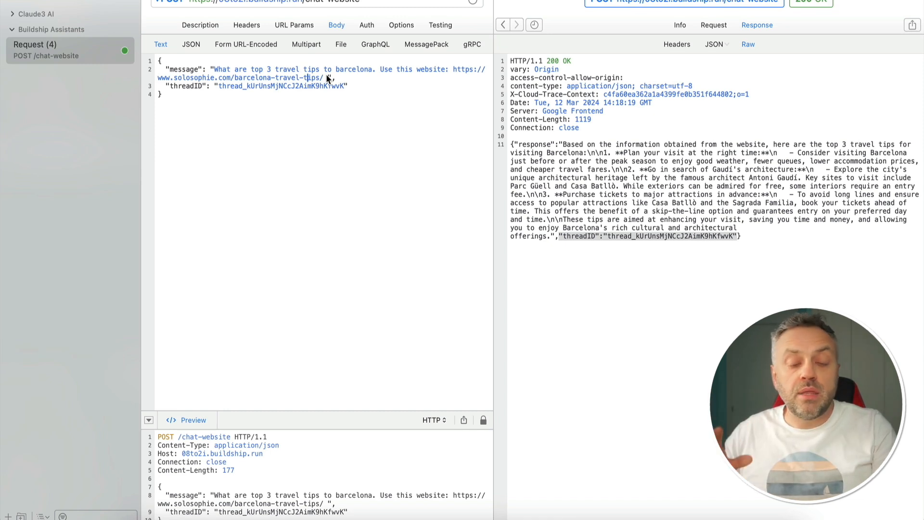
pyautogui.click(215, 90)
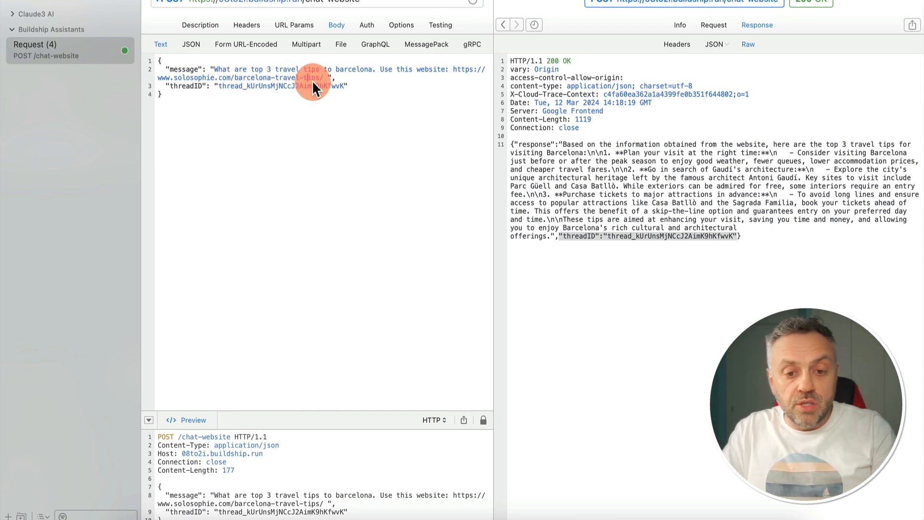
pyautogui.moveTo(326, 75); pyautogui.dragTo(215, 67)
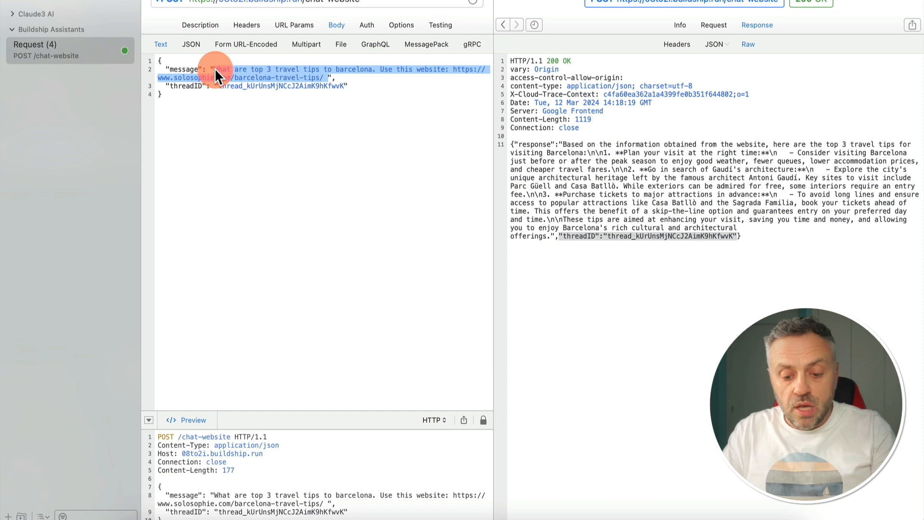
pyautogui.write('Does the webp')
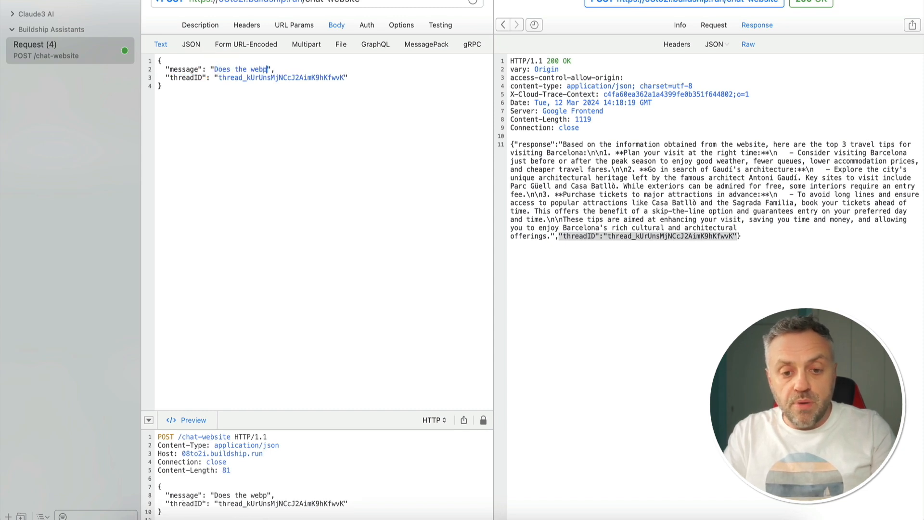
pyautogui.write('age mention any co')
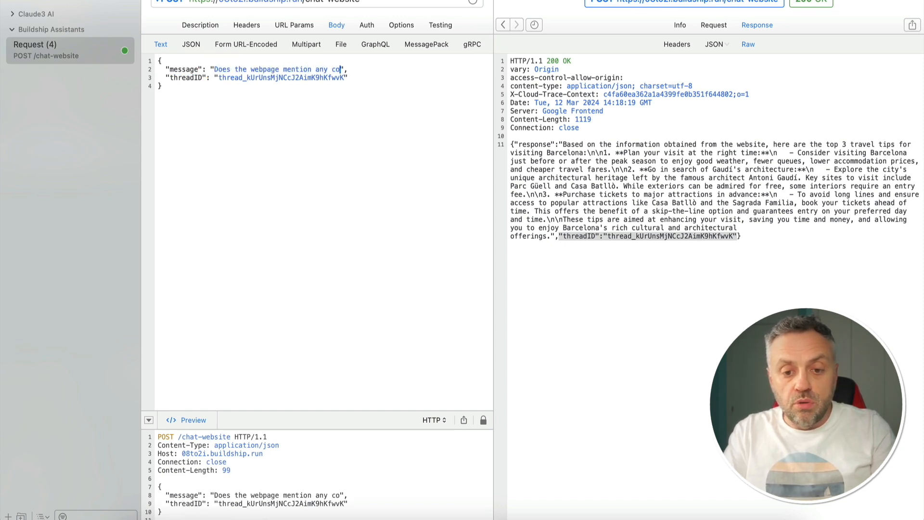
pyautogui.write('ol beaches?')
pyautogui.press('super+Return')
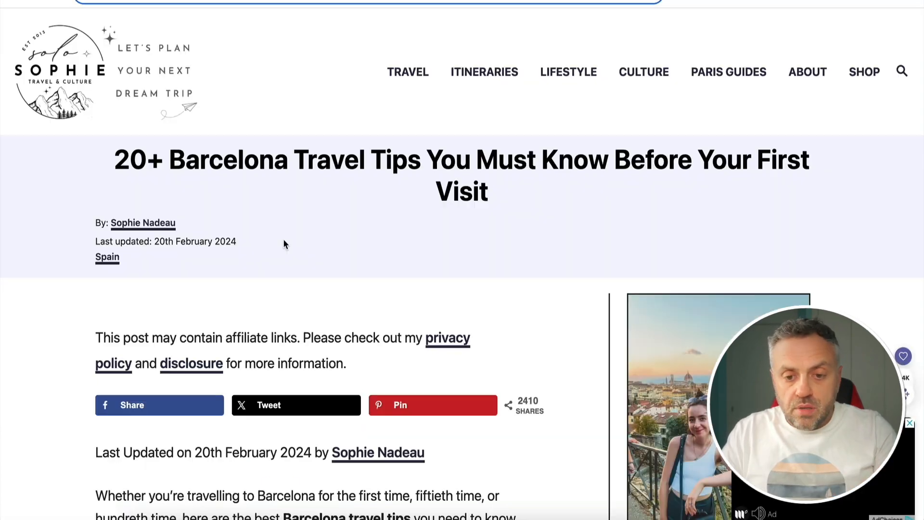
# Step: Switch to the Barcelona travel article in the browser and search the page for "barceloneta"
pyautogui.scroll(-5, 283, 239)
pyautogui.scroll(-10, 283, 242)
pyautogui.hotkey('ctrl', 'f')
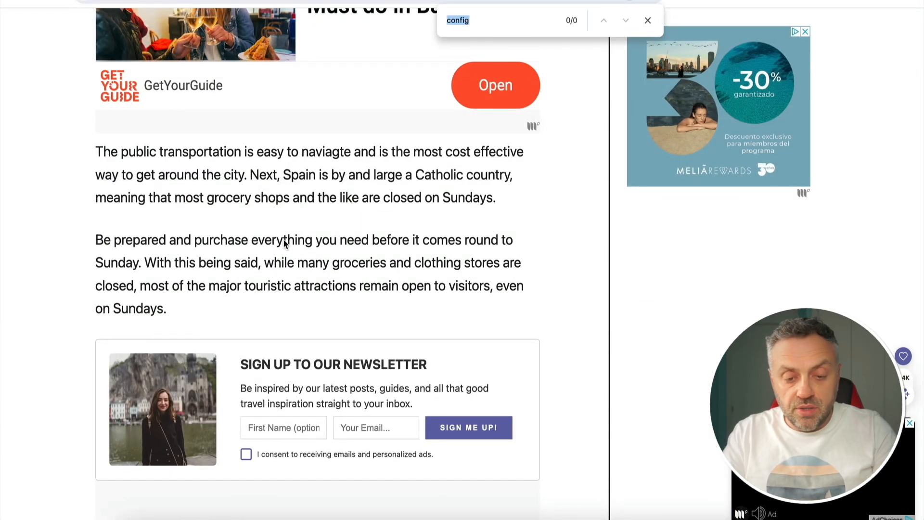
pyautogui.write('barceloneta')
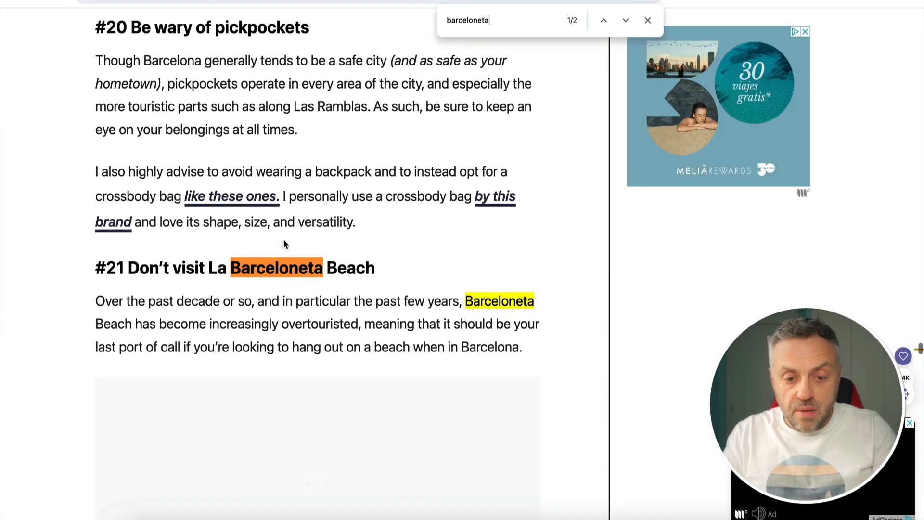
pyautogui.click(189, 268)
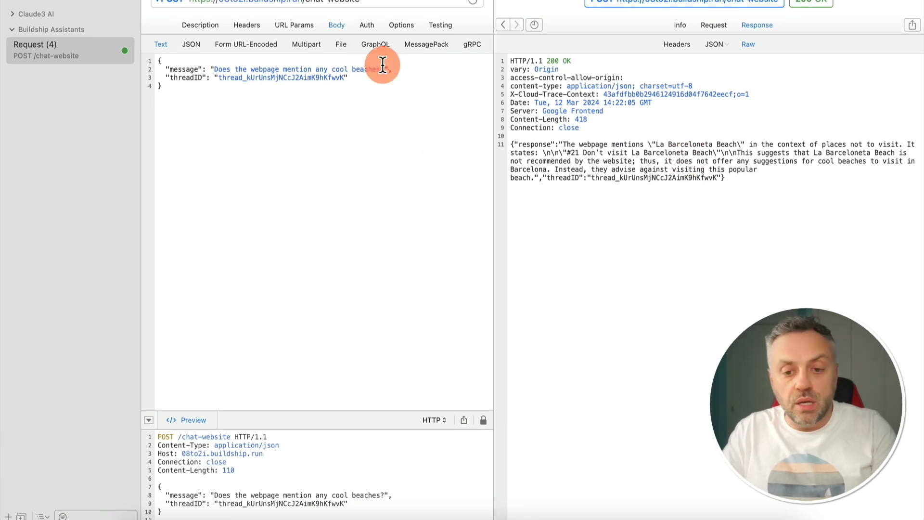
# Step: In RapidAPI, replace the message value with "Does it recommend visiting any beaches?" and send the request
pyautogui.moveTo(385, 69); pyautogui.dragTo(245, 69)
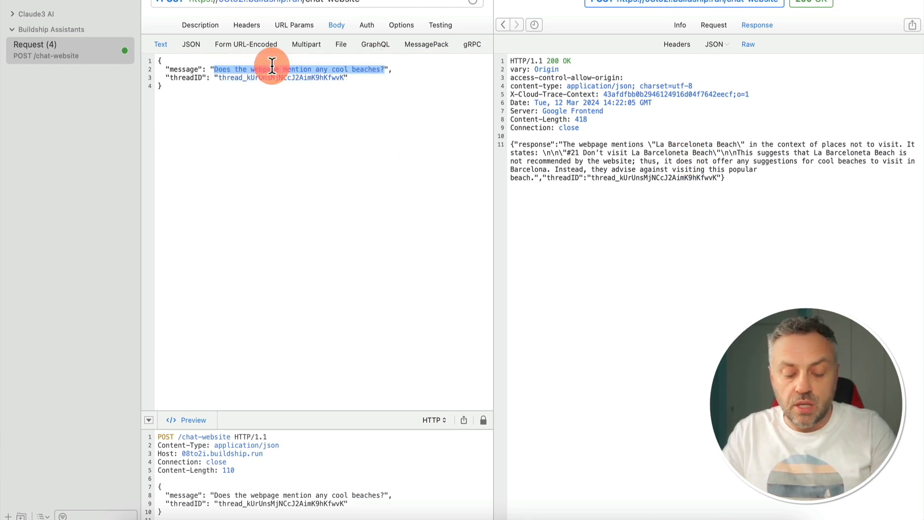
pyautogui.write('it ')
pyautogui.write('recommend visiting ')
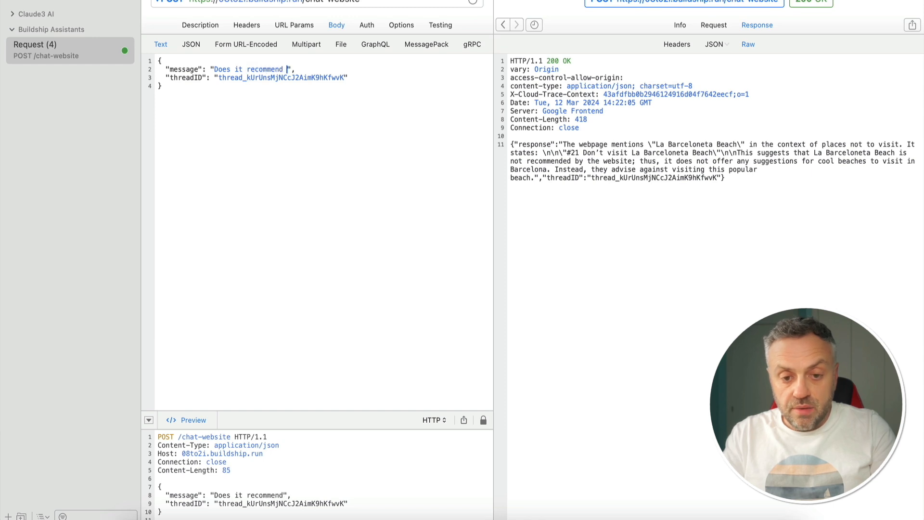
pyautogui.write('any beaches?')
pyautogui.press('super+Return')
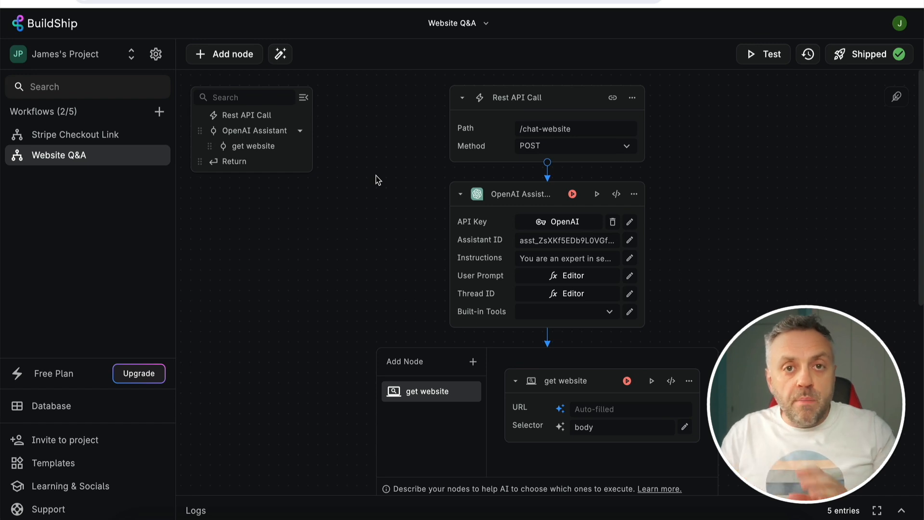
# Step: Review the Website Q&A workflow in BuildShip, from the Rest API Call and OpenAI Assistant nodes to get website and Return
pyautogui.click(541, 93)
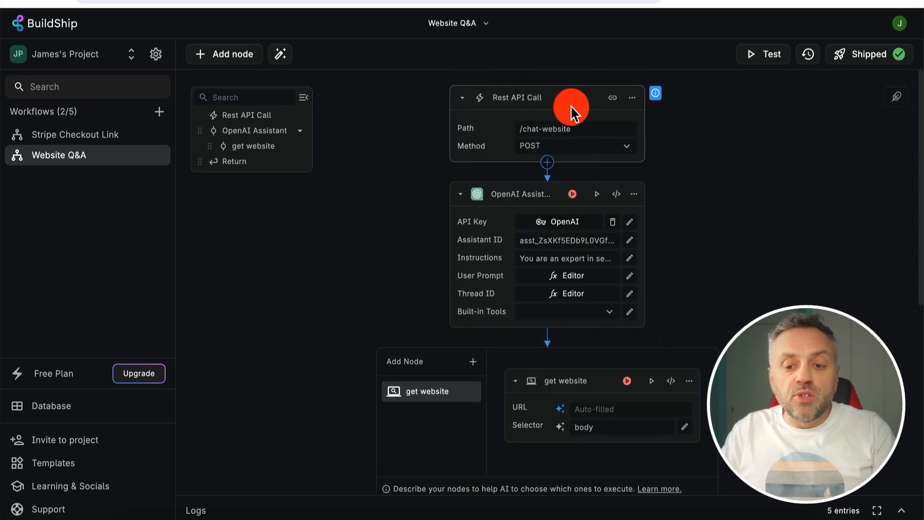
pyautogui.click(540, 127)
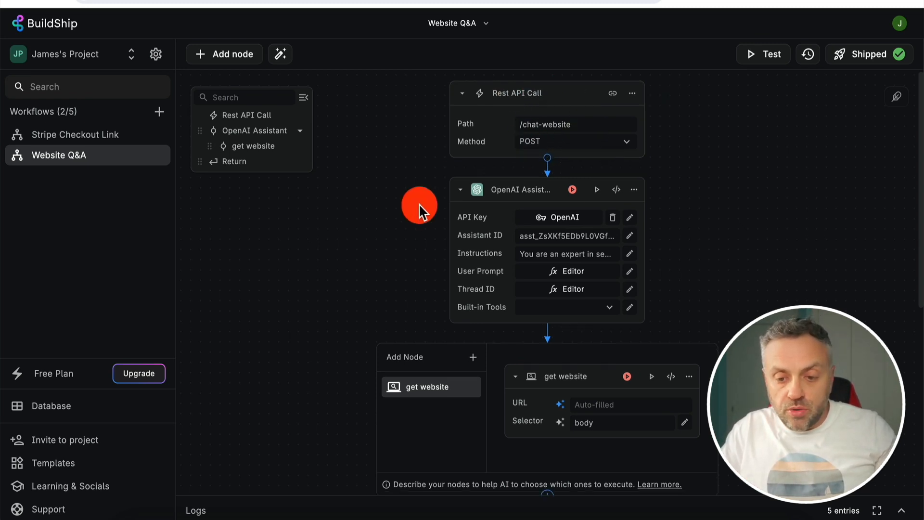
pyautogui.scroll(-2, 423, 205)
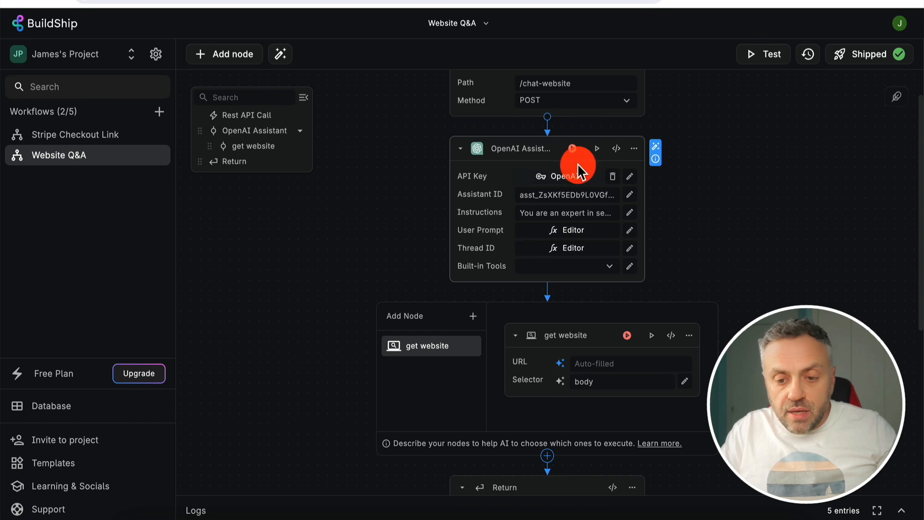
pyautogui.moveTo(553, 153)
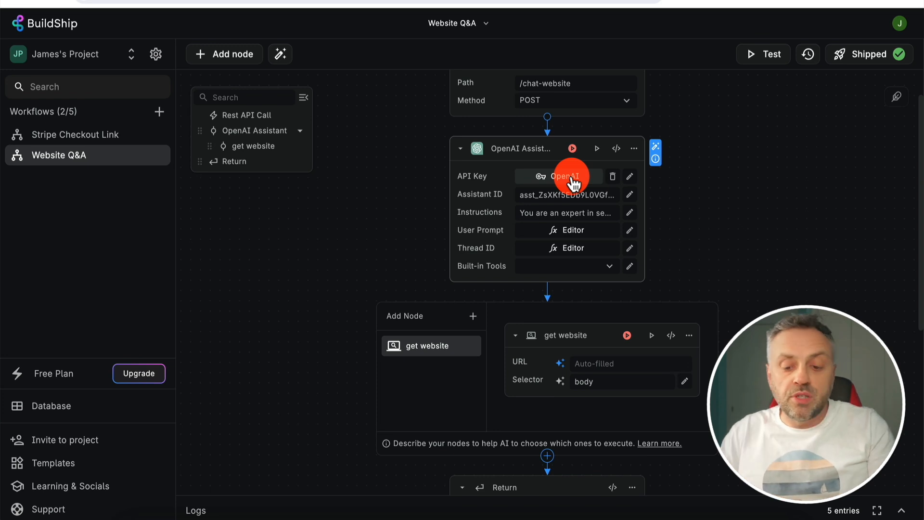
pyautogui.scroll(-3, 462, 274)
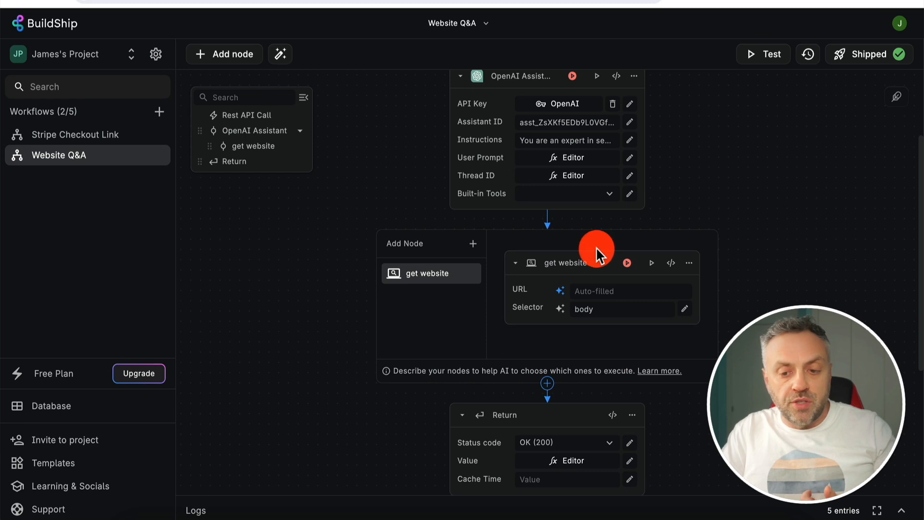
pyautogui.scroll(-2, 596, 247)
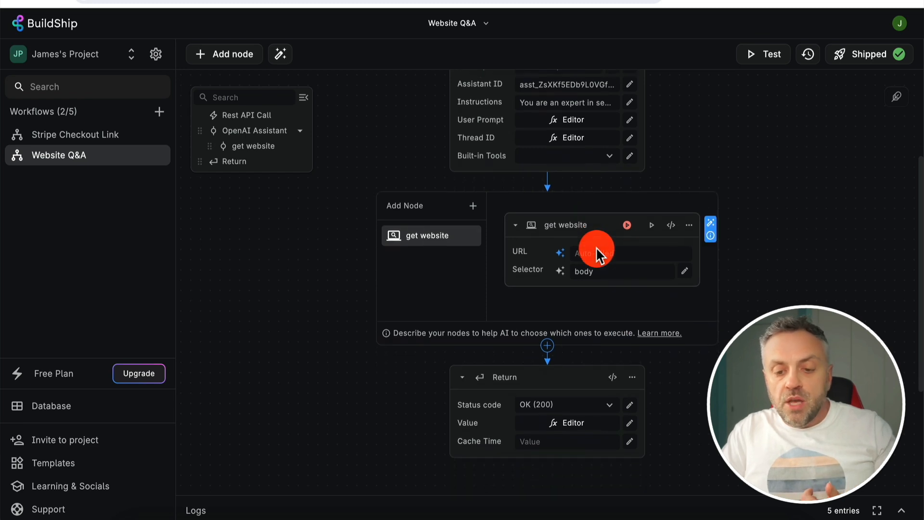
# Step: Search the node library for "scrape" from the OpenAI Assistant's tool nodes and close it without adding a node
pyautogui.click(473, 206)
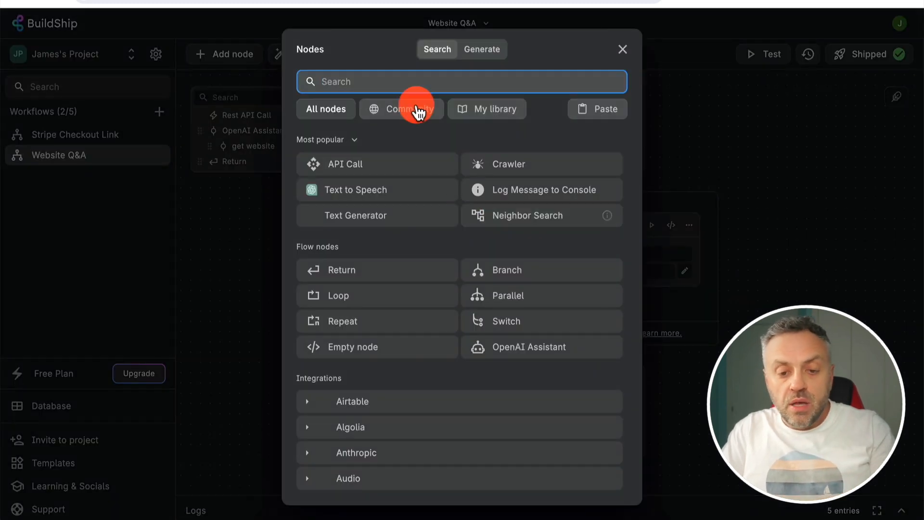
pyautogui.write('s')
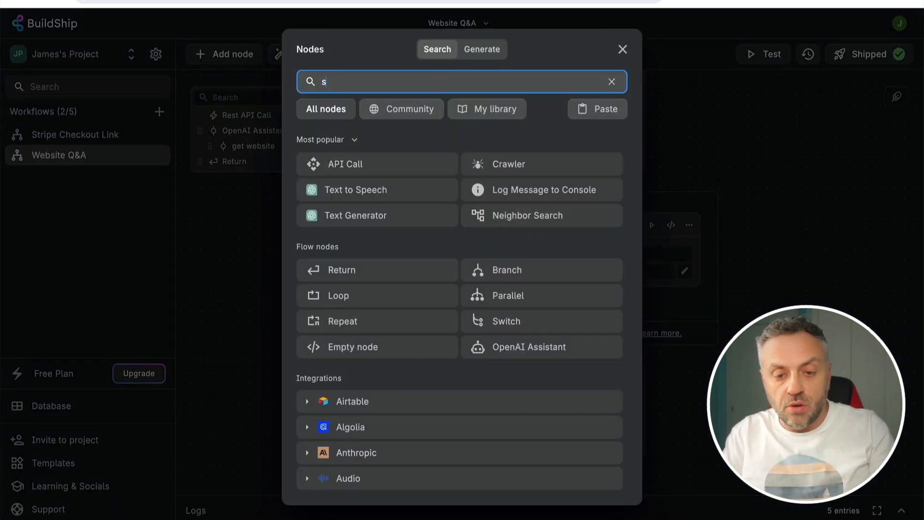
pyautogui.write('crape')
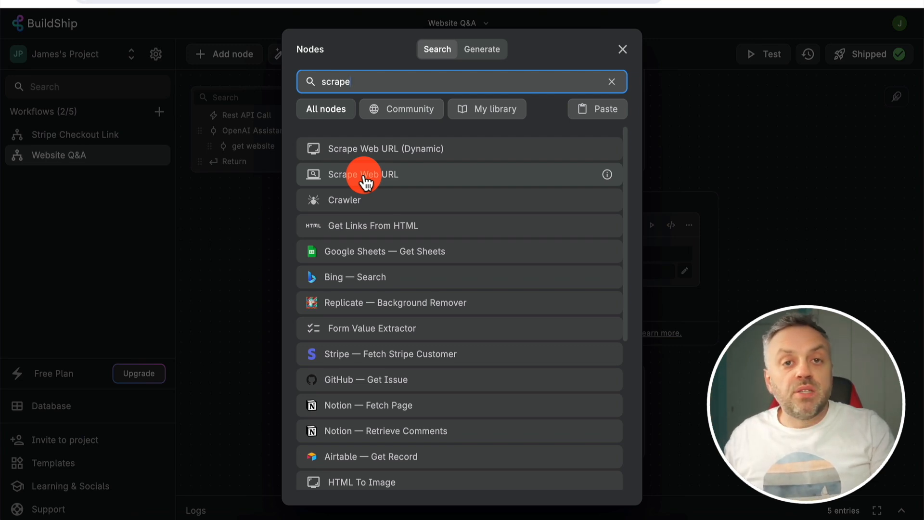
pyautogui.click(621, 51)
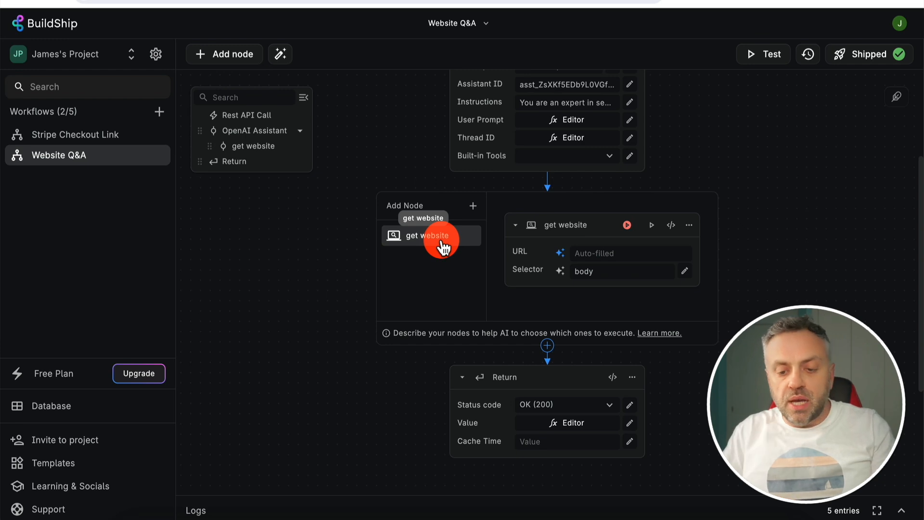
# Step: Search the node library for "supabase" and add the Supabase Get Row node as an OpenAI Assistant tool, keeping its suggested name and purpose
pyautogui.click(473, 205)
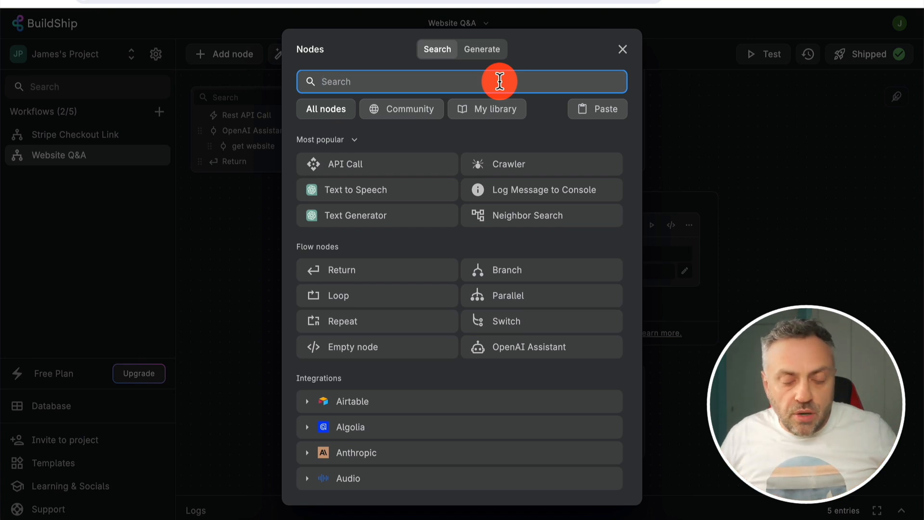
pyautogui.write('supabvas')
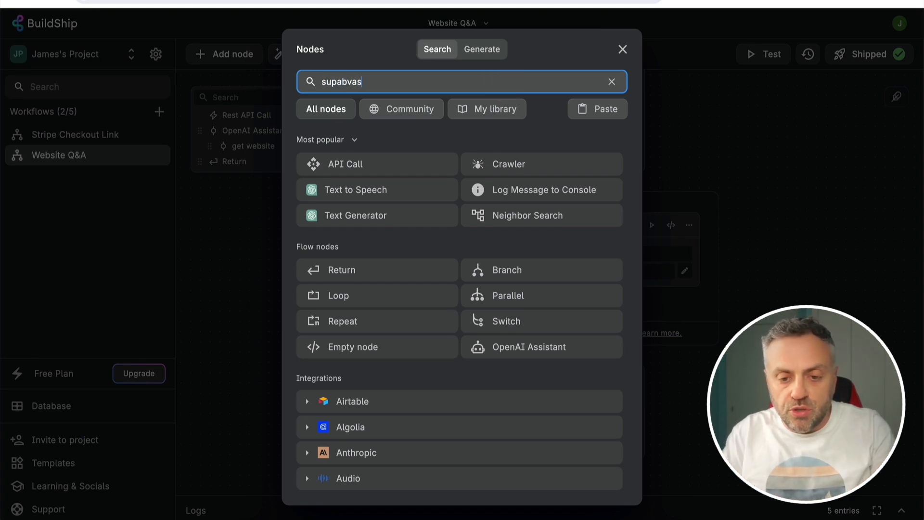
pyautogui.press('BackSpace')
pyautogui.press('BackSpace')
pyautogui.press('BackSpace')
pyautogui.write('ase')
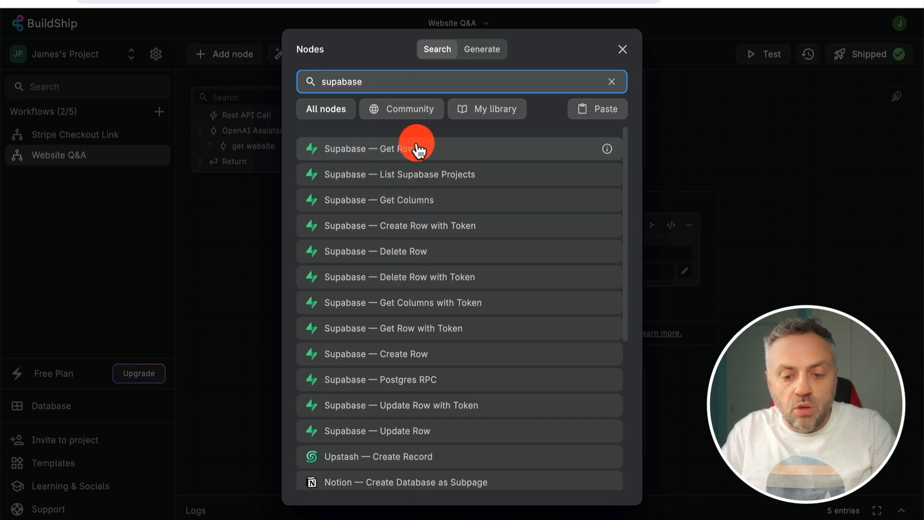
pyautogui.click(398, 150)
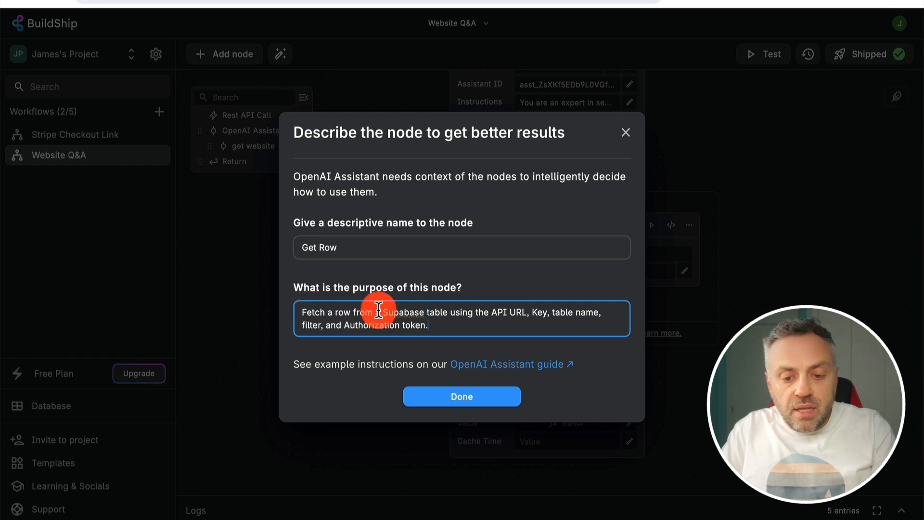
pyautogui.click(453, 399)
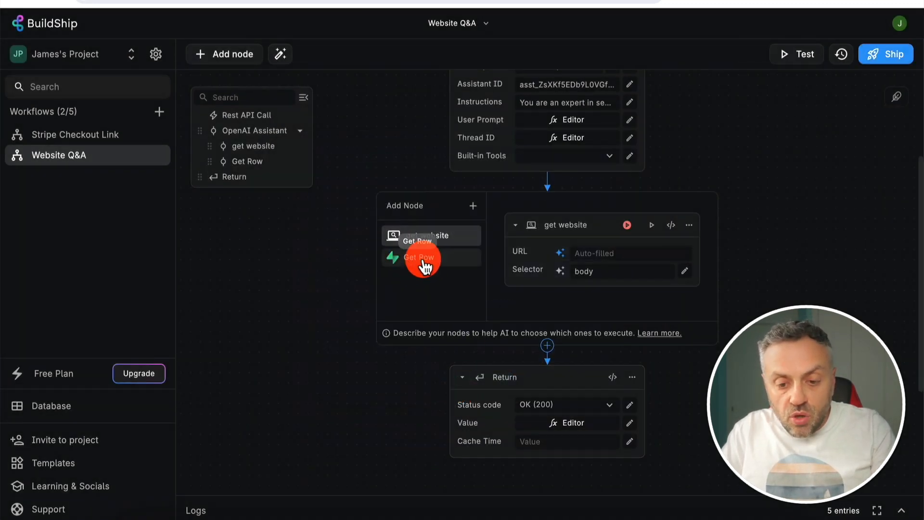
# Step: Display the Get Row node's inputs and delete that node from the OpenAI Assistant's tools
pyautogui.click(433, 257)
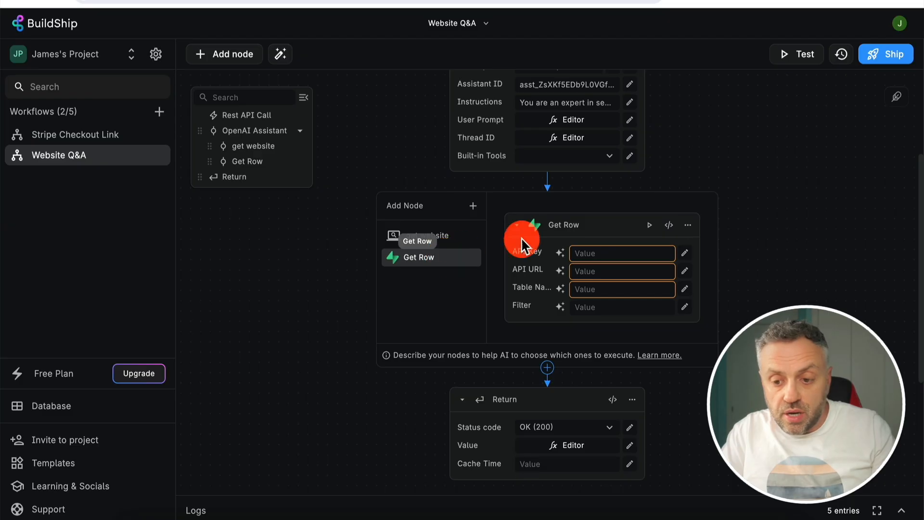
pyautogui.click(692, 231)
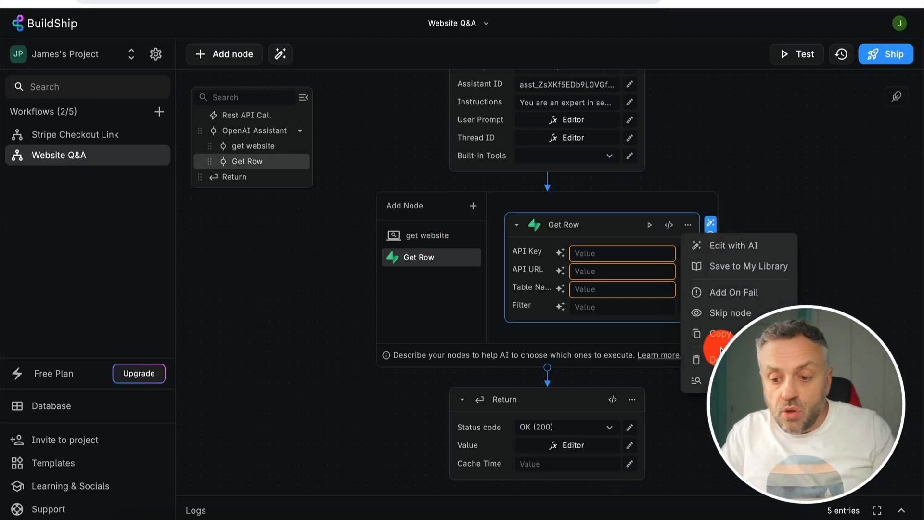
pyautogui.click(686, 355)
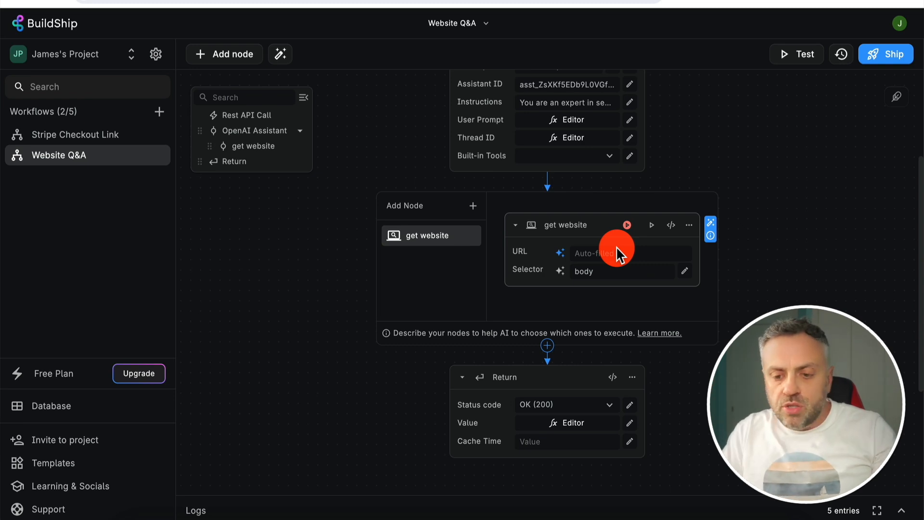
# Step: Turn AI auto-fill off for the get website node's URL input and re-enable it with the description "The url to scrape."
pyautogui.click(559, 253)
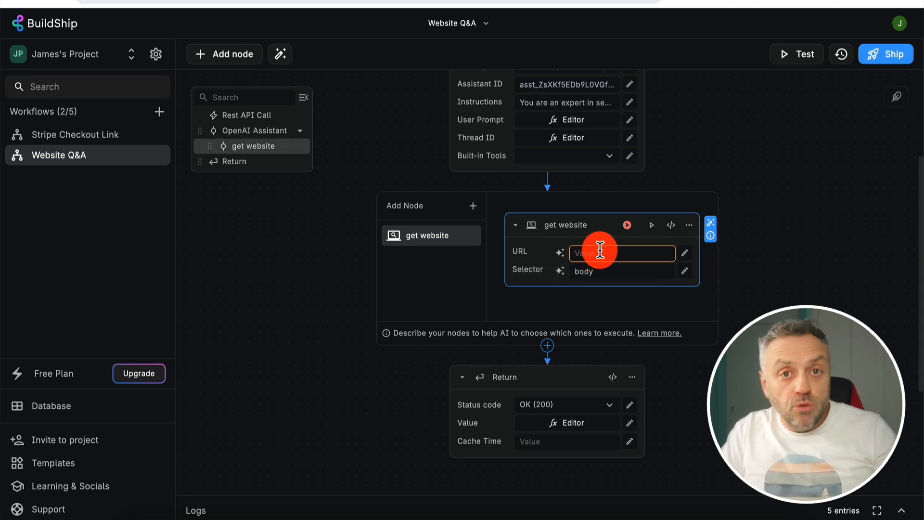
pyautogui.click(560, 254)
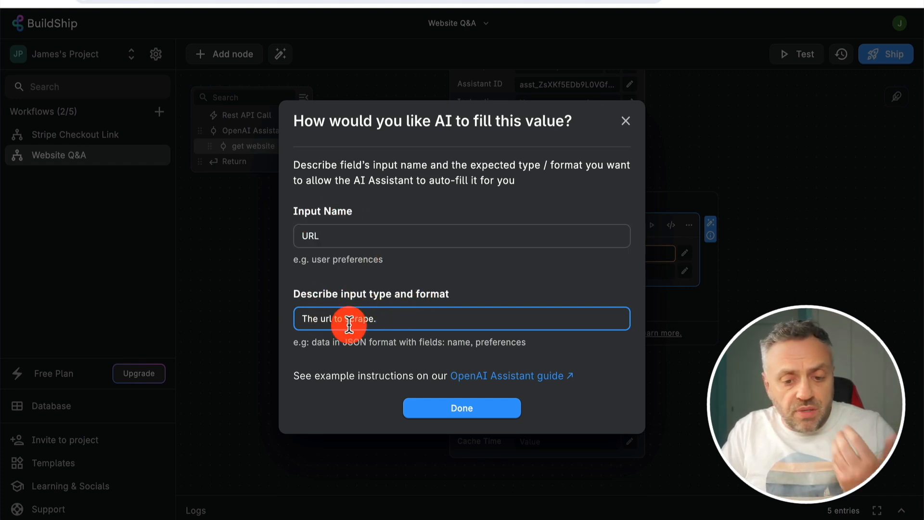
pyautogui.click(454, 412)
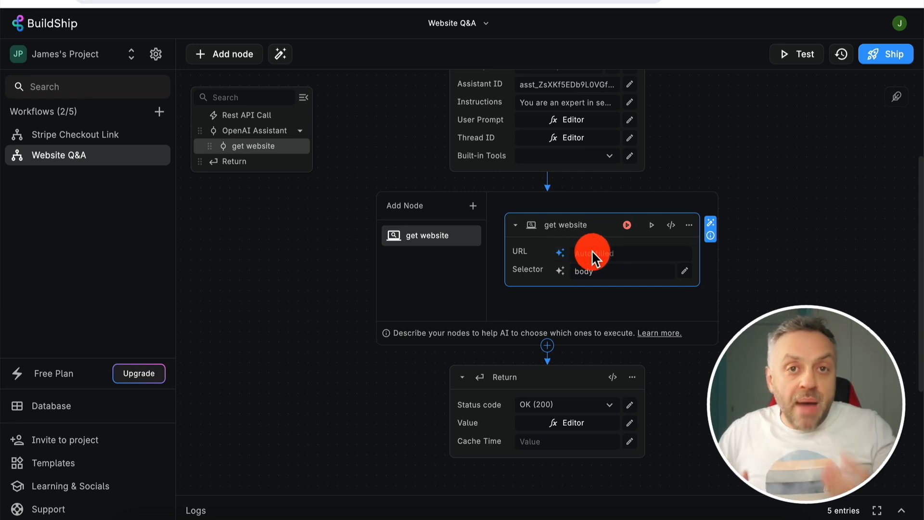
# Step: Examine the AI auto-fill settings for the get website node's Selector input and close them without applying
pyautogui.scroll(2, 592, 255)
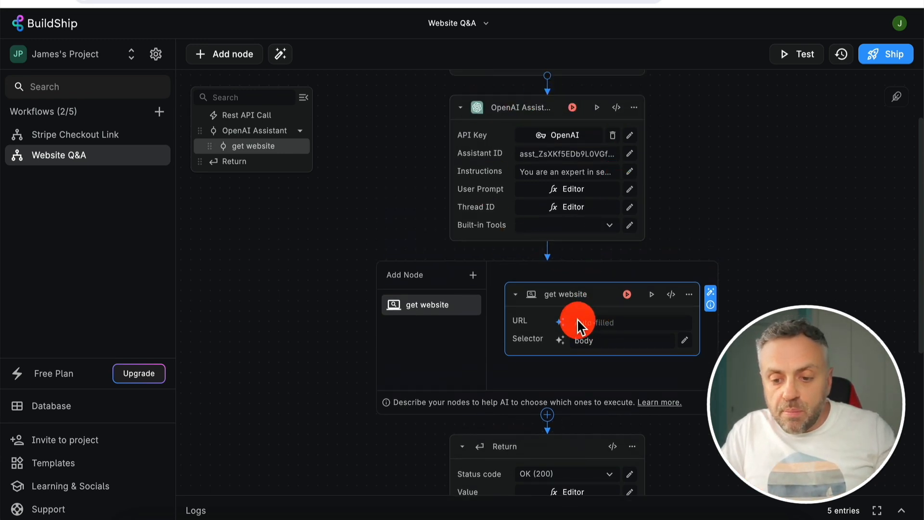
pyautogui.scroll(-1, 577, 322)
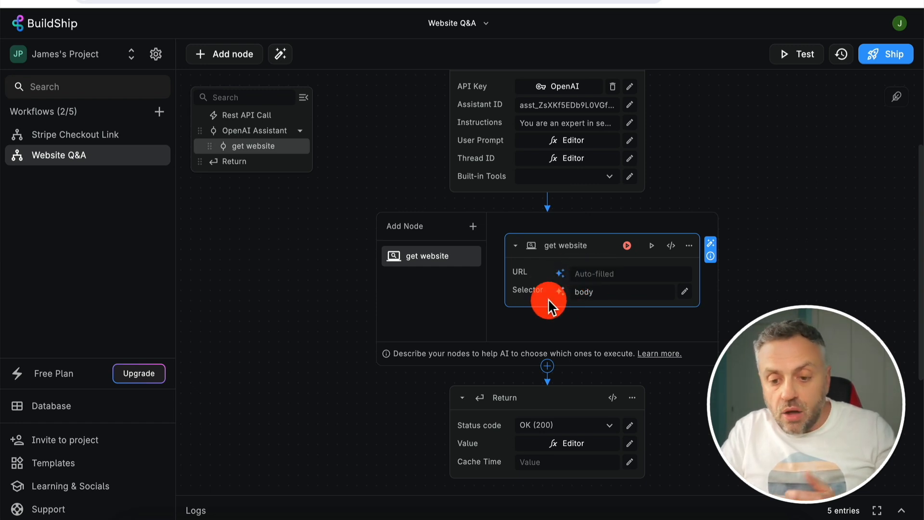
pyautogui.moveTo(528, 290)
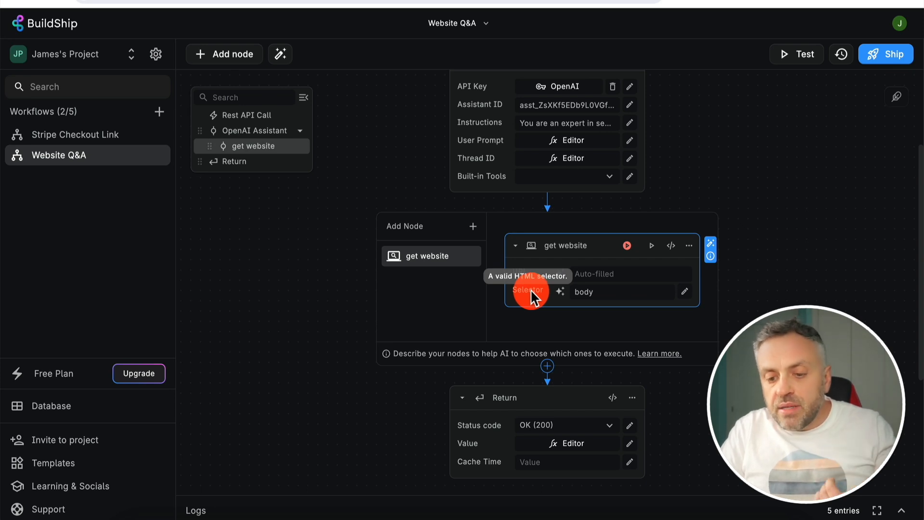
pyautogui.click(561, 291)
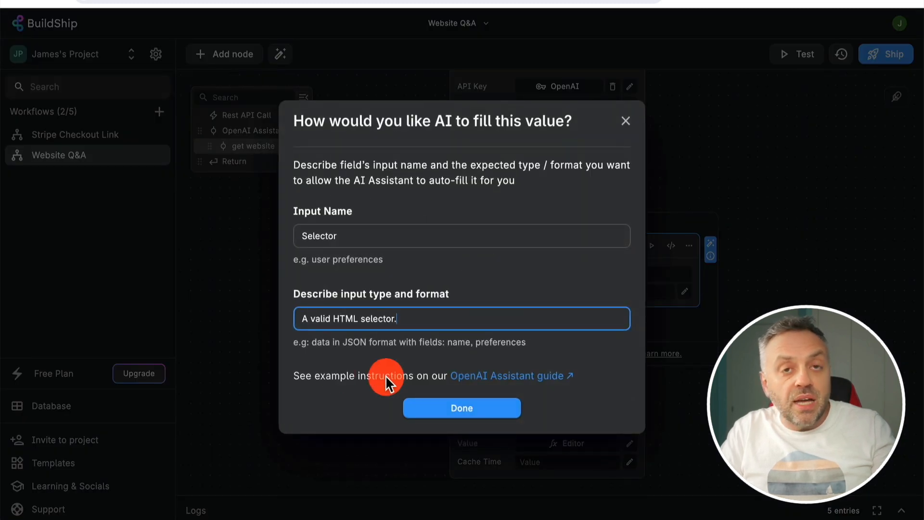
pyautogui.click(626, 121)
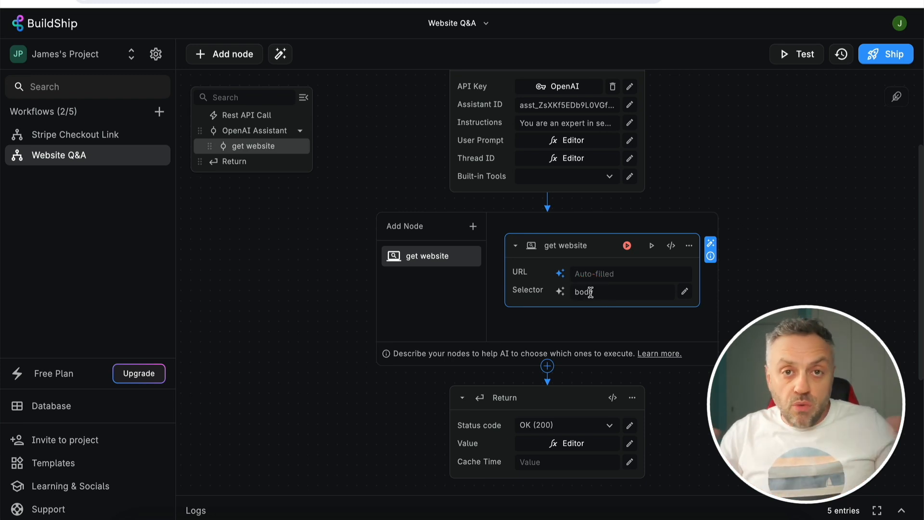
# Step: Search the node library for "gmail" from the assistant's tool nodes and close it without adding a node
pyautogui.scroll(2, 542, 113)
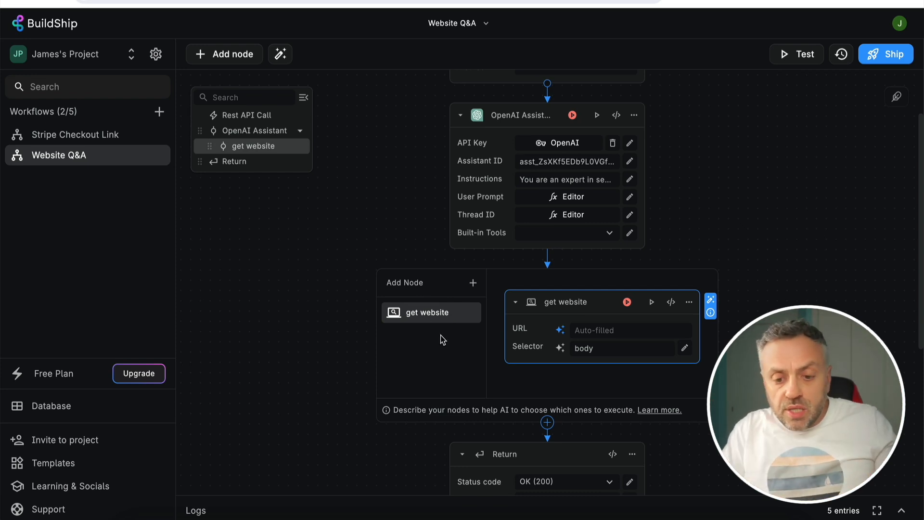
pyautogui.click(471, 287)
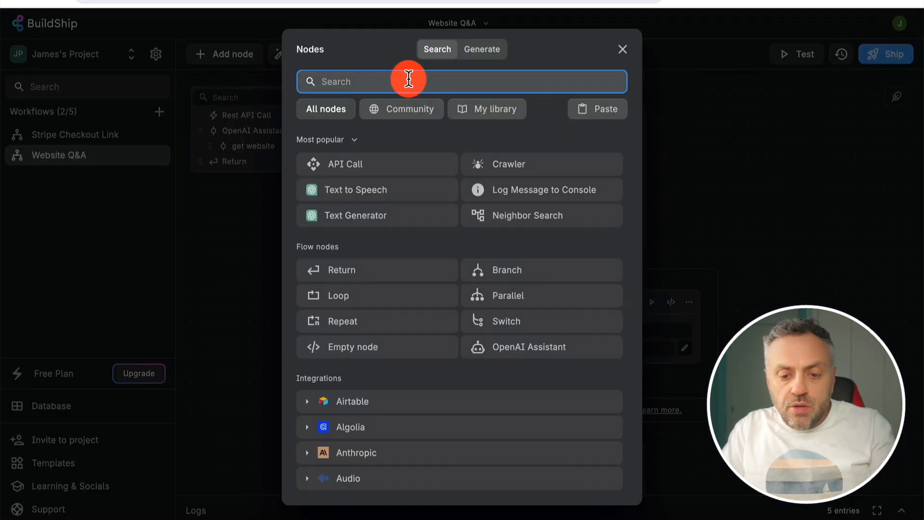
pyautogui.write('gmail')
pyautogui.click(341, 175)
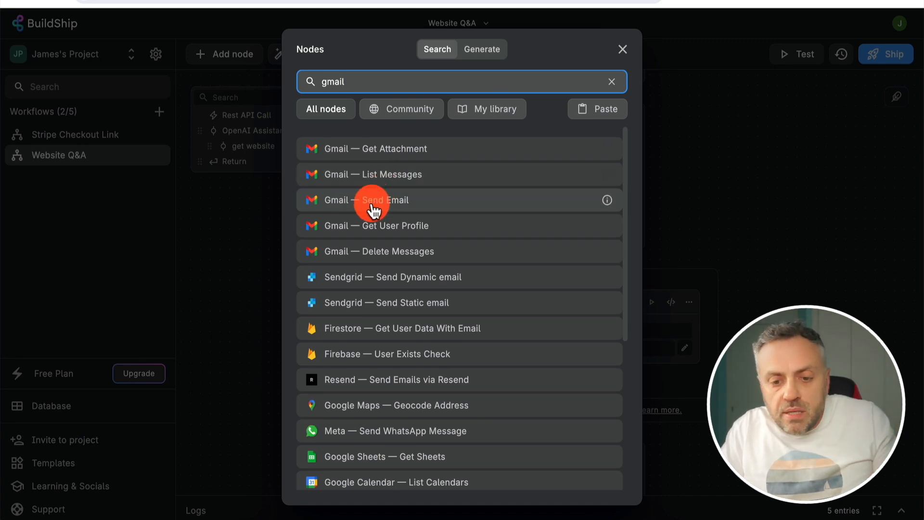
pyautogui.click(624, 48)
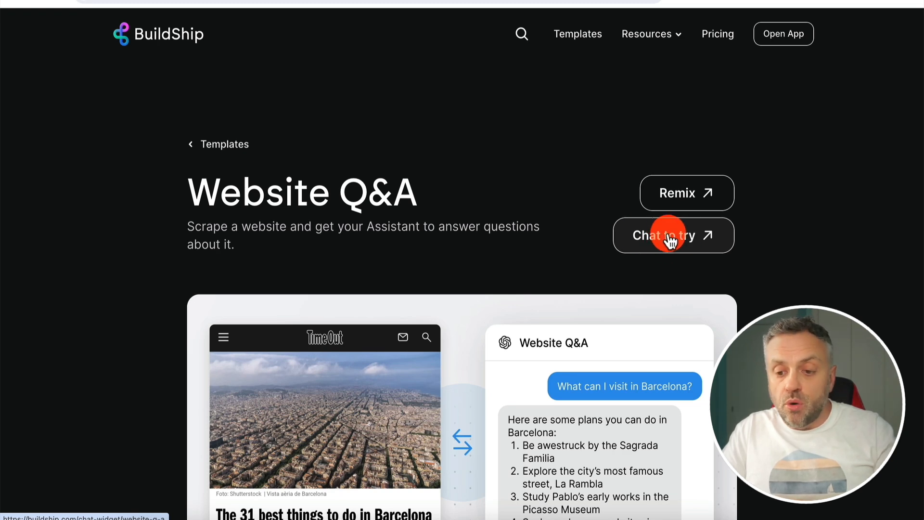
# Step: Open the Website Q&A template's chat demo, copy the Barcelona travel article's address from its page, and return to the demo
pyautogui.click(669, 241)
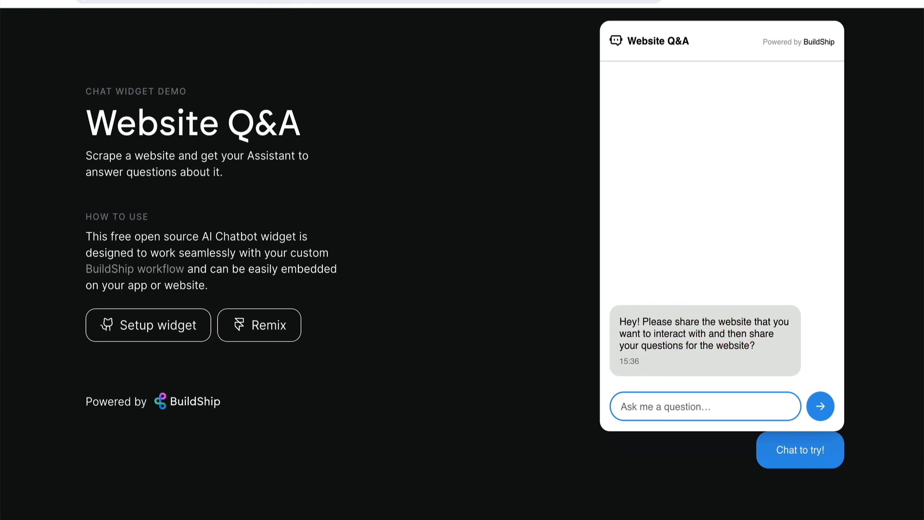
pyautogui.click(577, 1)
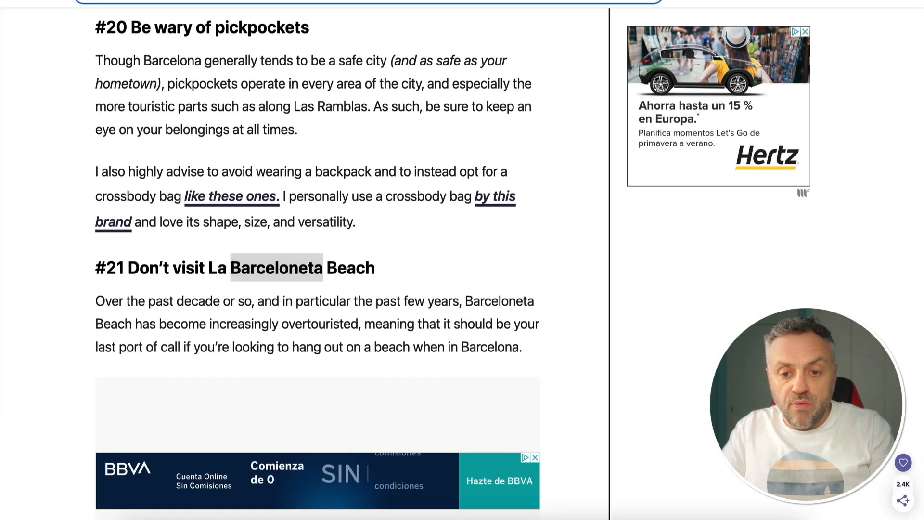
pyautogui.hotkey('ctrl', 'Tab')
pyautogui.hotkey('ctrl', 'Tab')
pyautogui.click(714, 404)
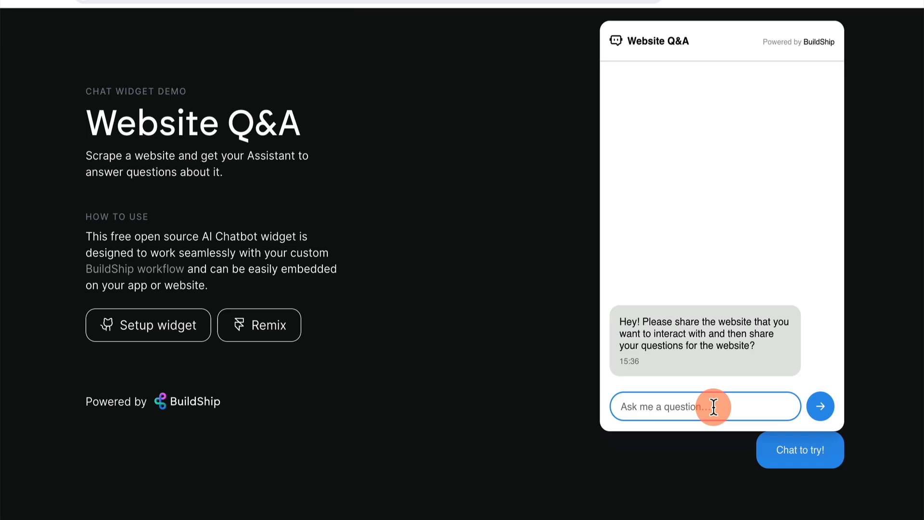
pyautogui.write('https://www.solosophie.com/barcelona-travel-tips')
pyautogui.press('Home')
pyautogui.write("Here's the website:")
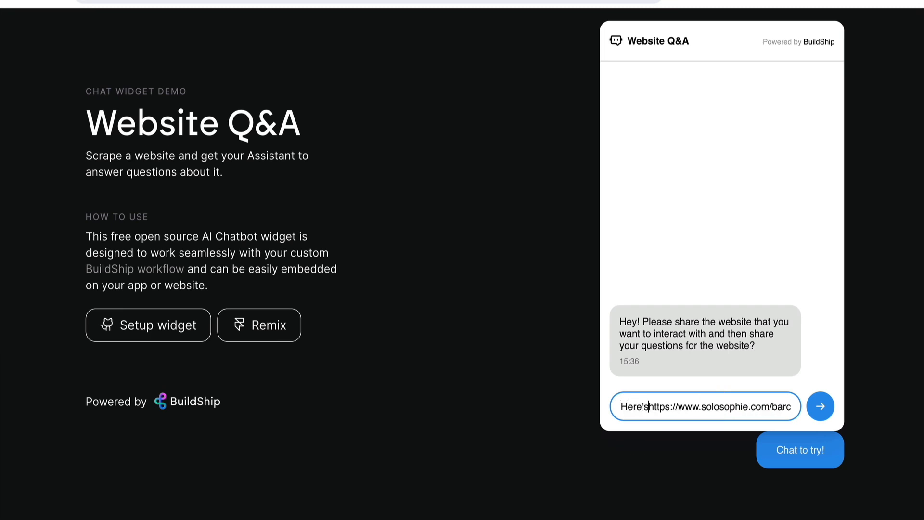
pyautogui.press('End')
pyautogui.write('. T')
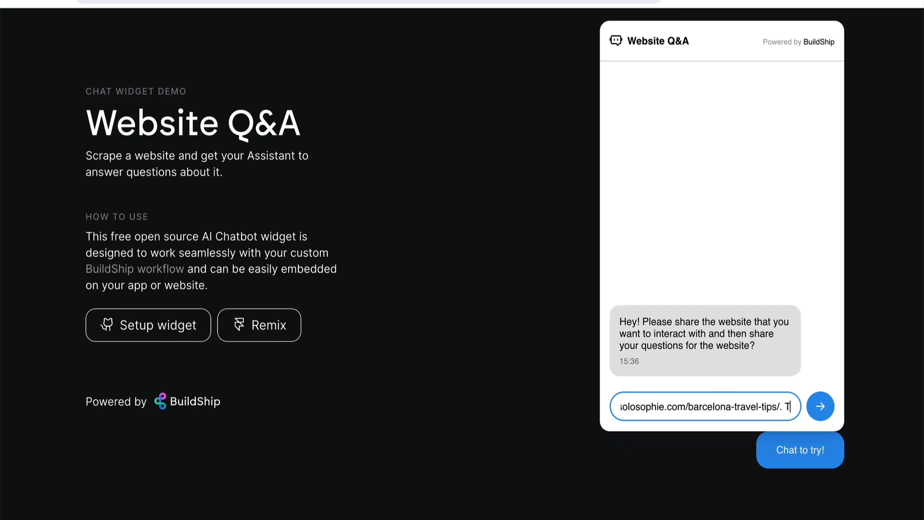
pyautogui.write('ell me if there any recommended beaches to visit')
pyautogui.press('Return')
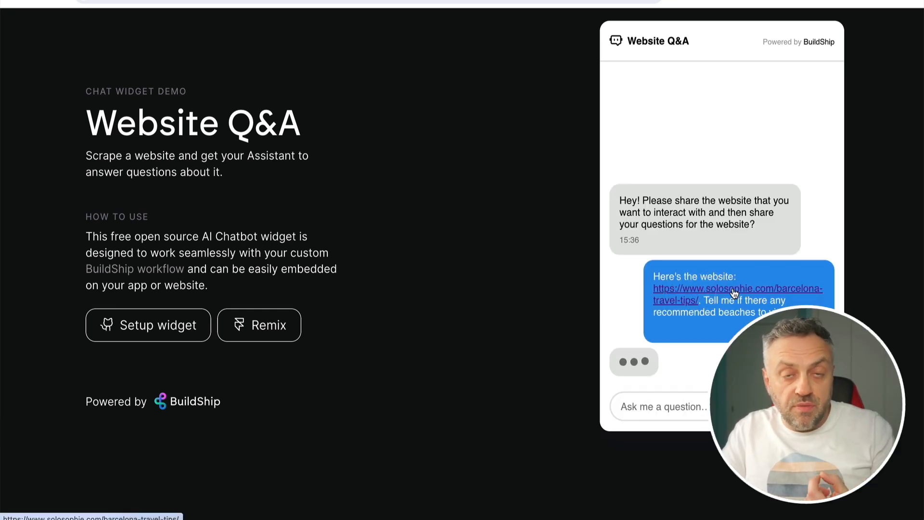
pyautogui.click(736, 235)
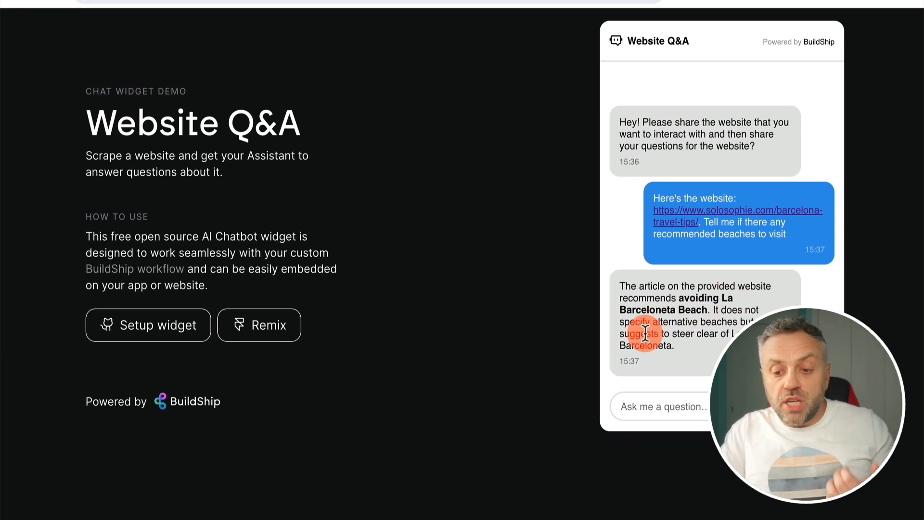
# Step: Ask the chat widget "Whats the Top #1 tip to do in barcelona?" and review the conversation
pyautogui.click(676, 399)
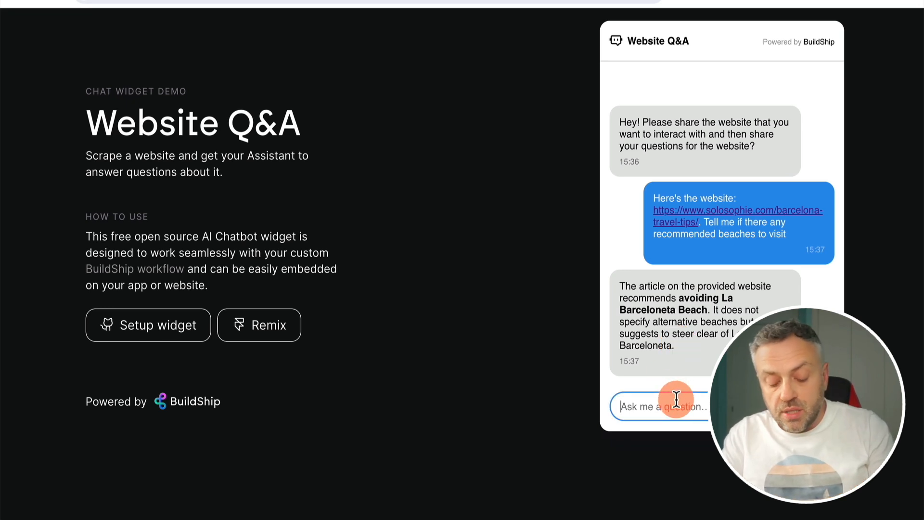
pyautogui.write('Whats the Top ')
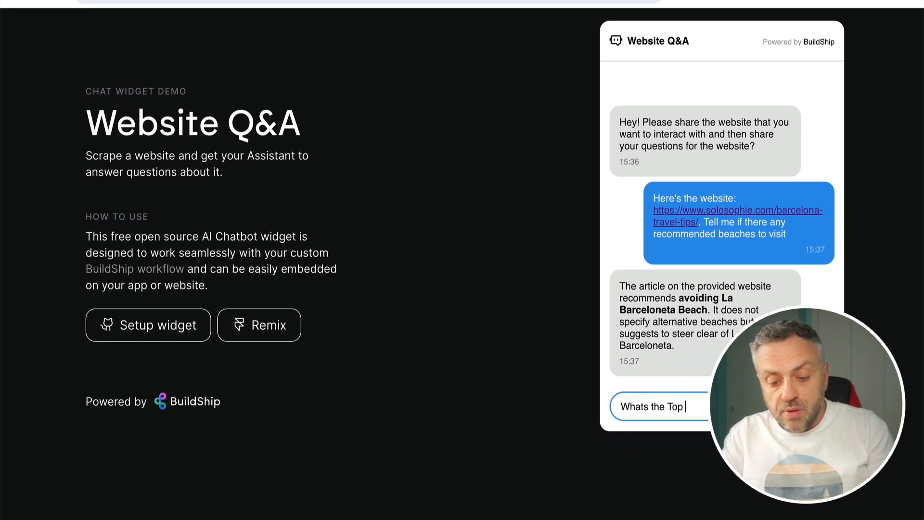
pyautogui.write('#1 tip to do in barcelona?')
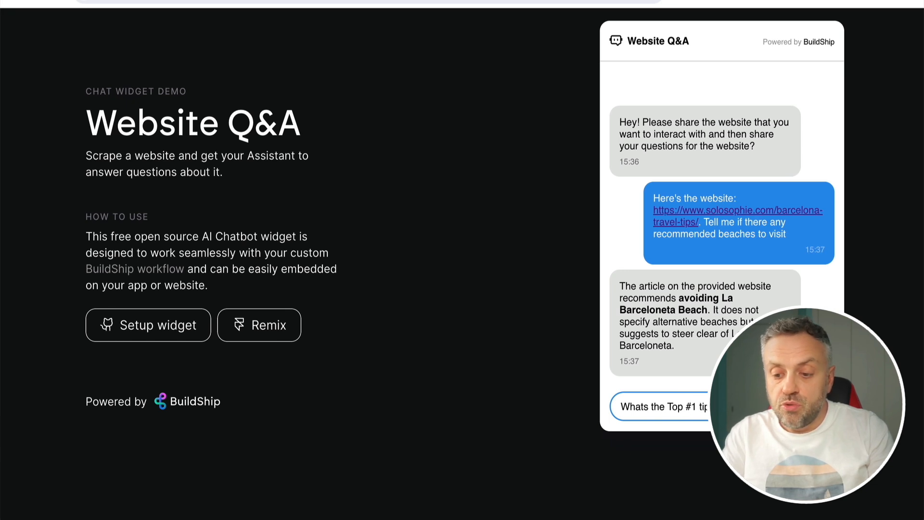
pyautogui.press('Return')
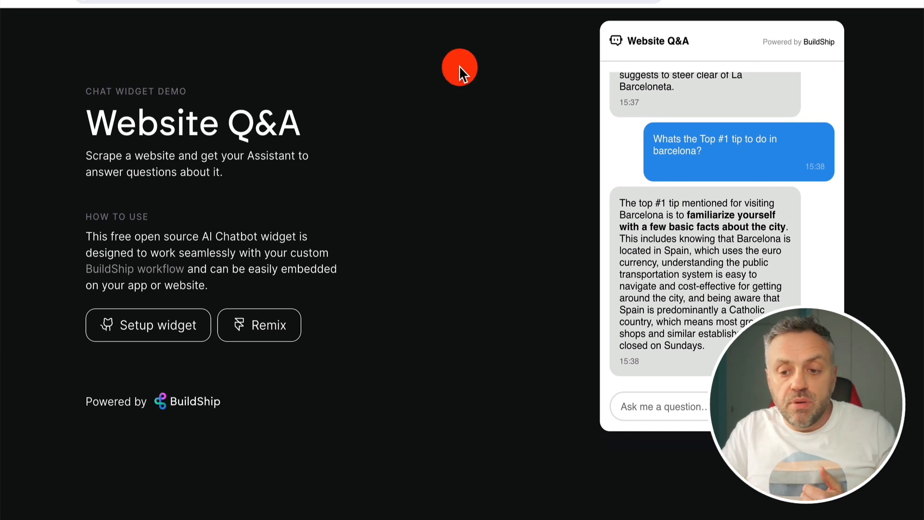
pyautogui.scroll(2, 712, 182)
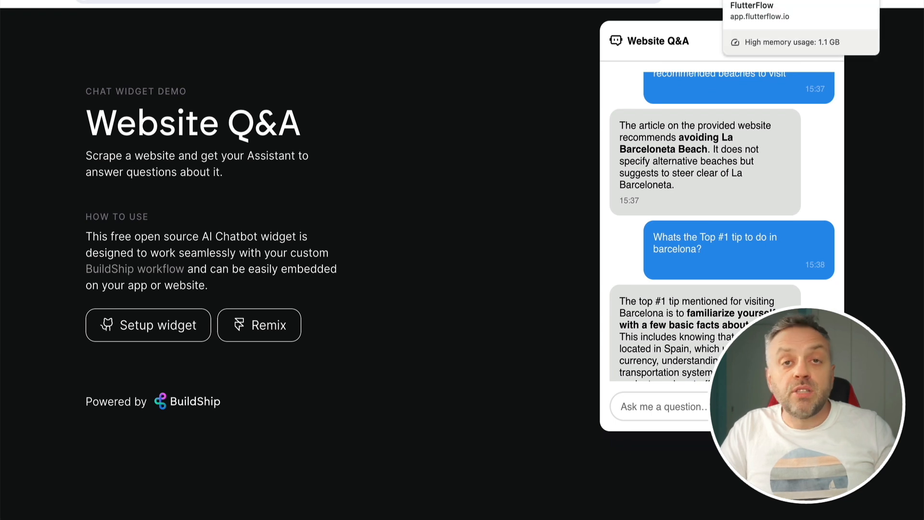
# Step: Switch to FlutterFlow and open its API calls, and copy the endpoint link of the Rest API Call node in BuildShip
pyautogui.click(771, 1)
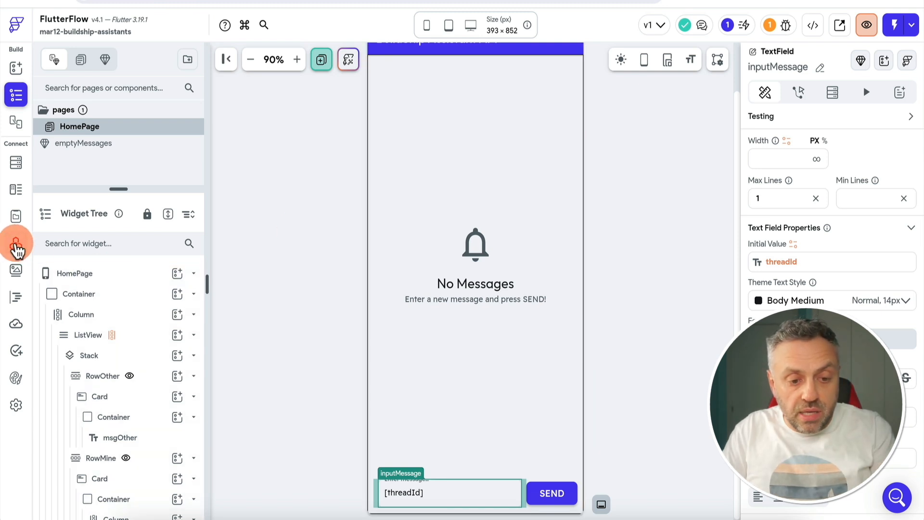
pyautogui.click(16, 243)
pyautogui.click(337, 237)
pyautogui.moveTo(337, 238); pyautogui.dragTo(476, 242)
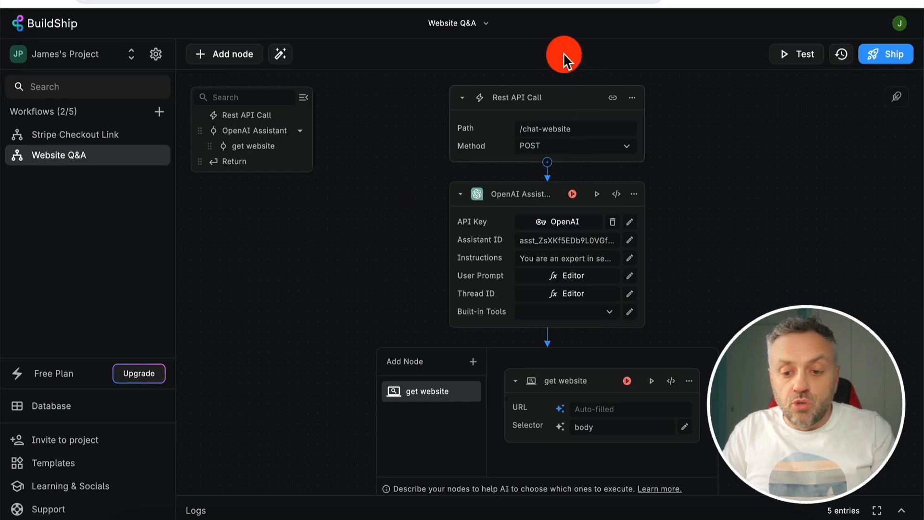
pyautogui.click(613, 97)
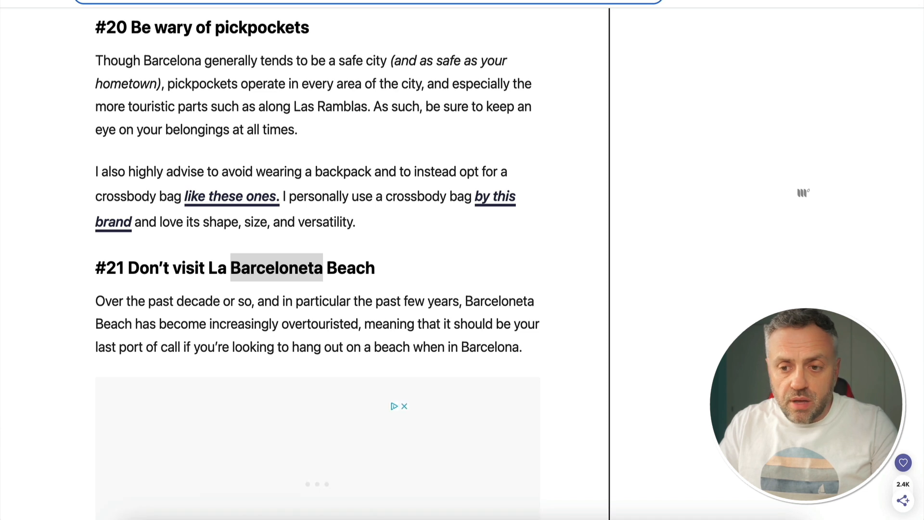
pyautogui.click(441, 482)
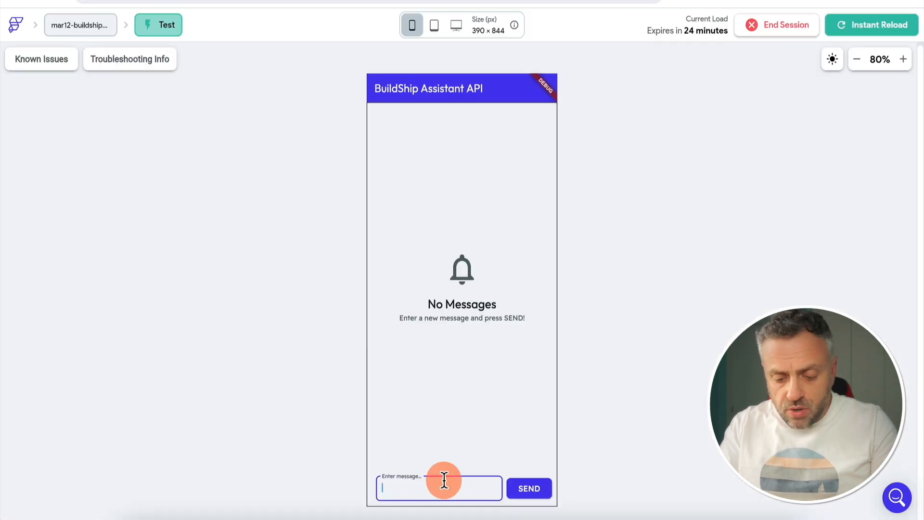
pyautogui.hotkey('ctrl', 'v')
pyautogui.write('.  ')
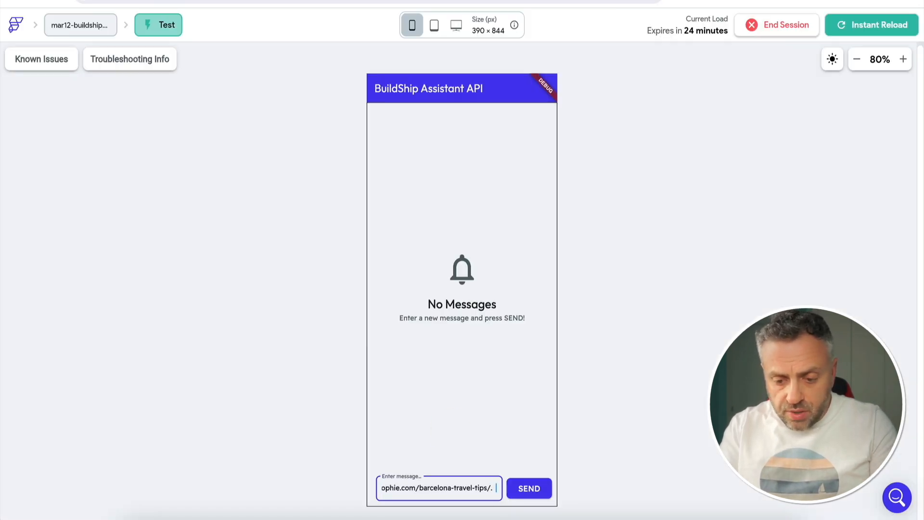
pyautogui.write('Recommend a')
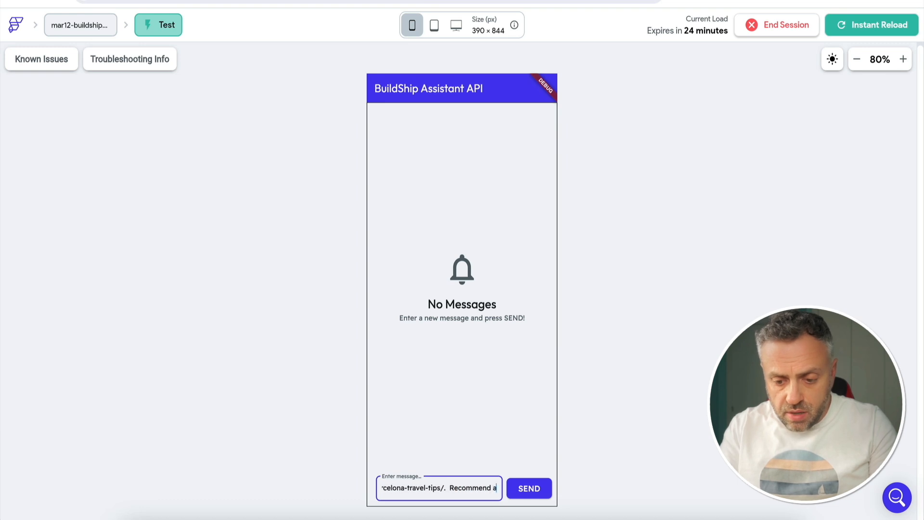
pyautogui.write(' good beach in barcelona.')
pyautogui.press('Return')
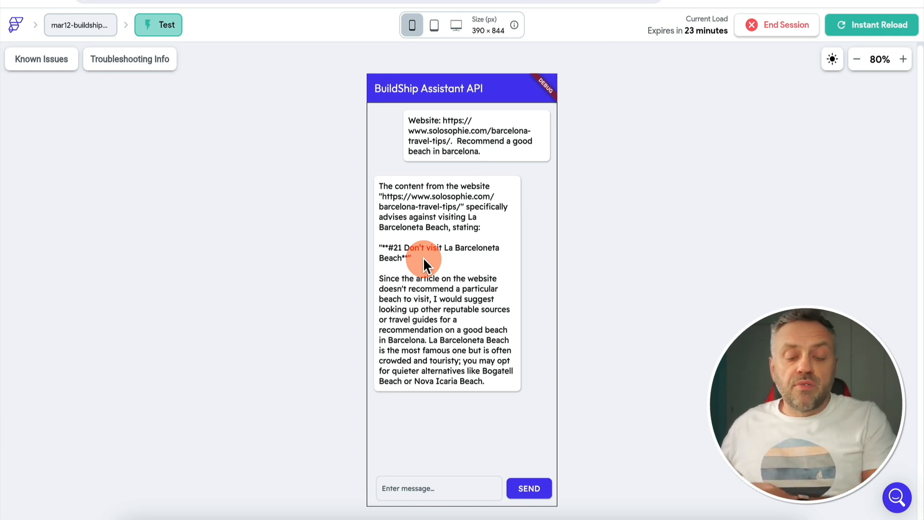
# Step: Ask the test app's assistant "Whats the #1 tip for doing in Barcelona"
pyautogui.click(439, 484)
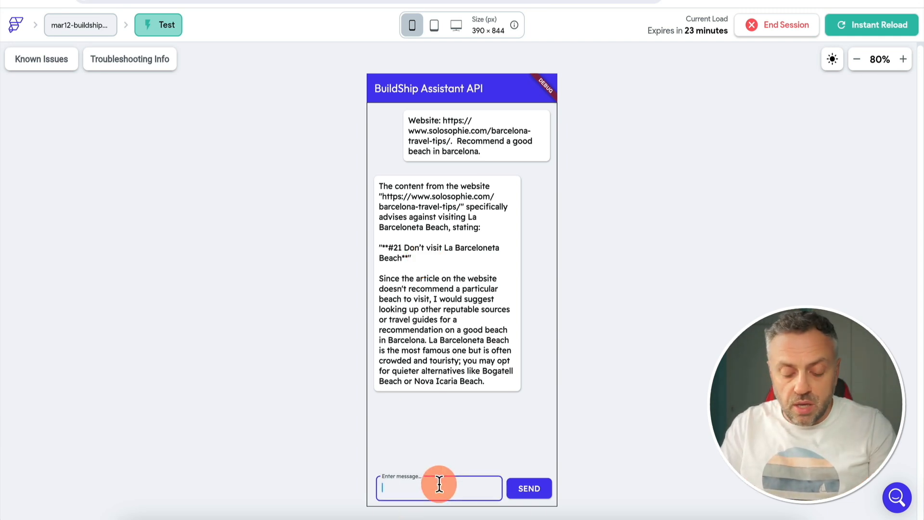
pyautogui.write('Whats the ')
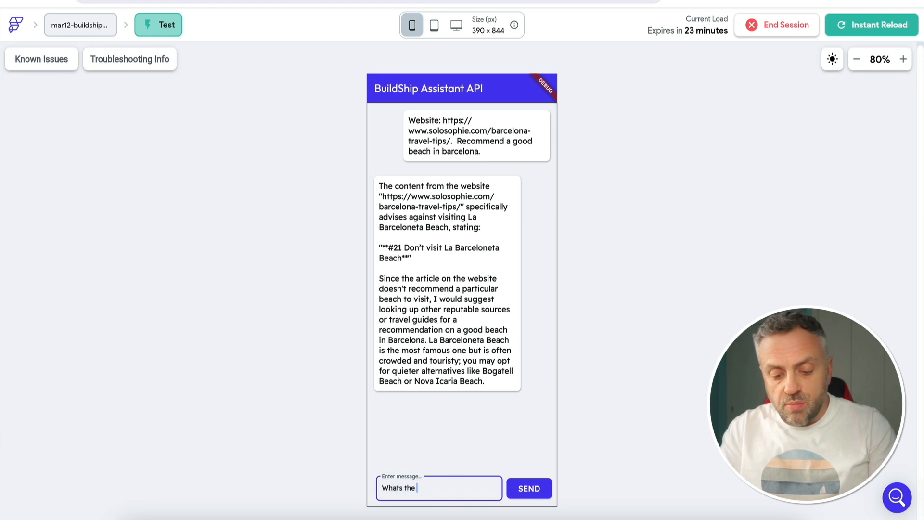
pyautogui.write('#1 tip for doing in Bar')
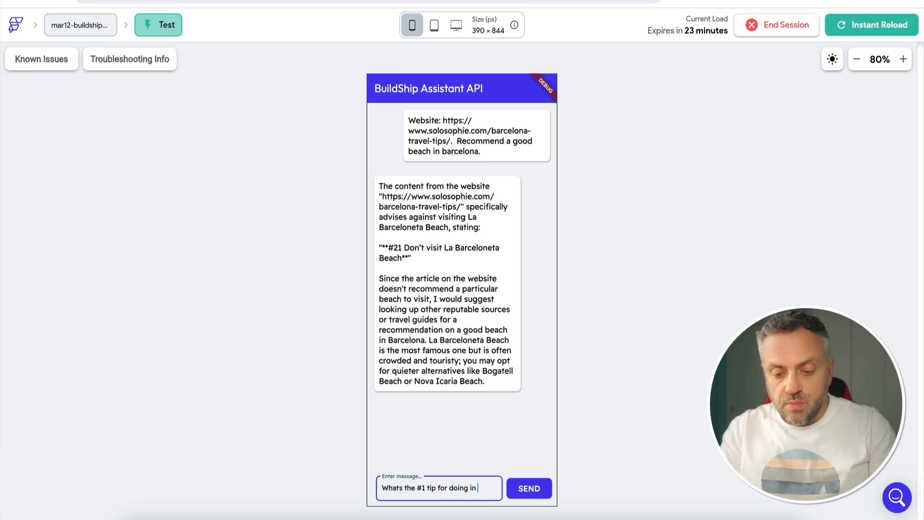
pyautogui.write('celona')
pyautogui.click(526, 488)
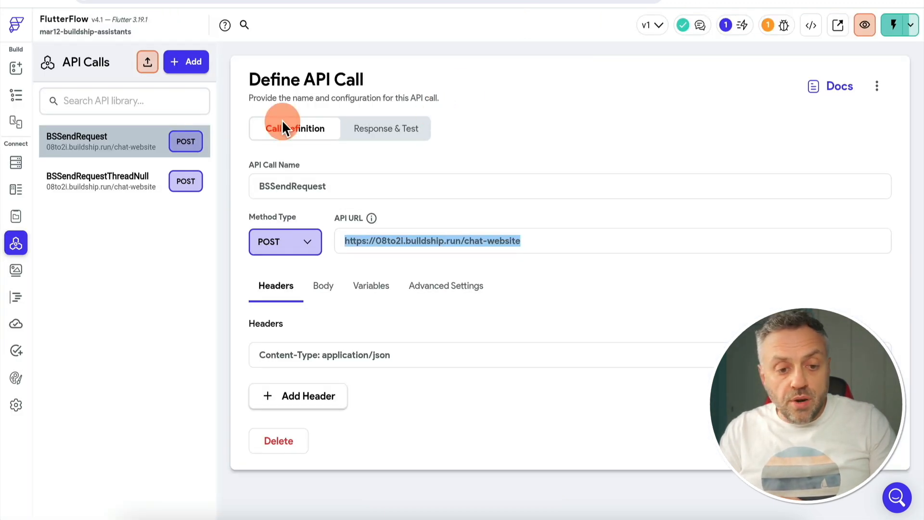
# Step: Return to the FlutterFlow project and examine the HomePage layout, the MessageType data type's fields and the app state
pyautogui.click(17, 94)
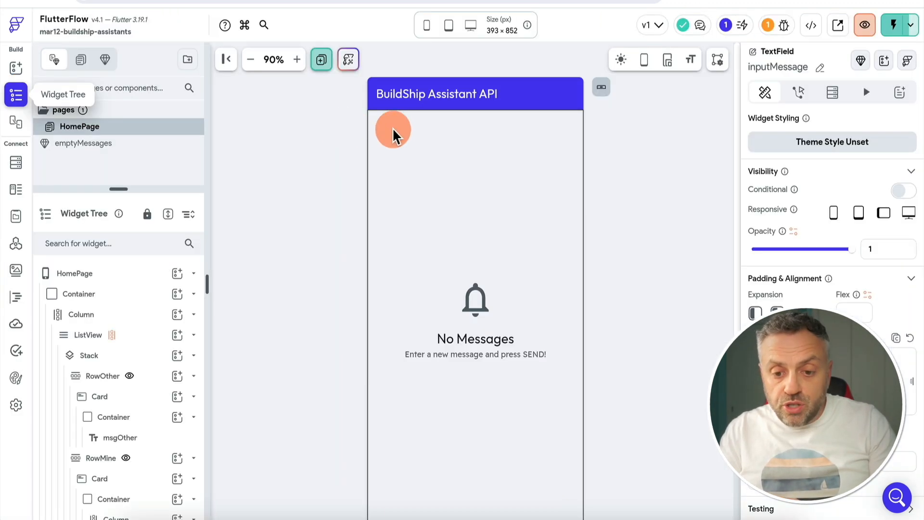
pyautogui.click(294, 178)
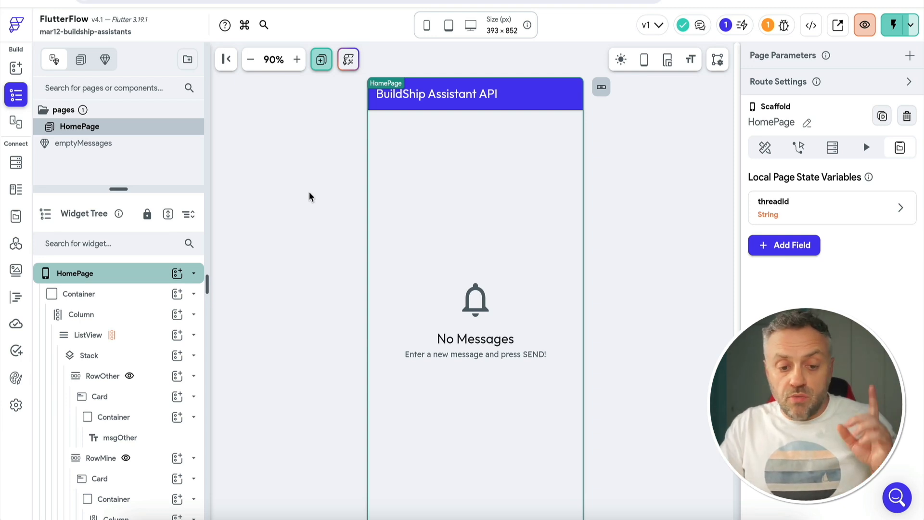
pyautogui.click(308, 244)
pyautogui.scroll(-1, 308, 245)
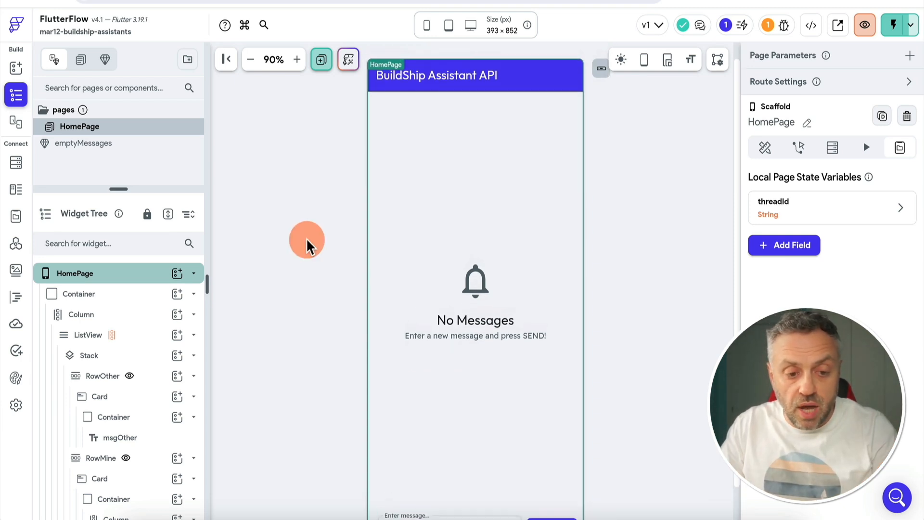
pyautogui.click(17, 190)
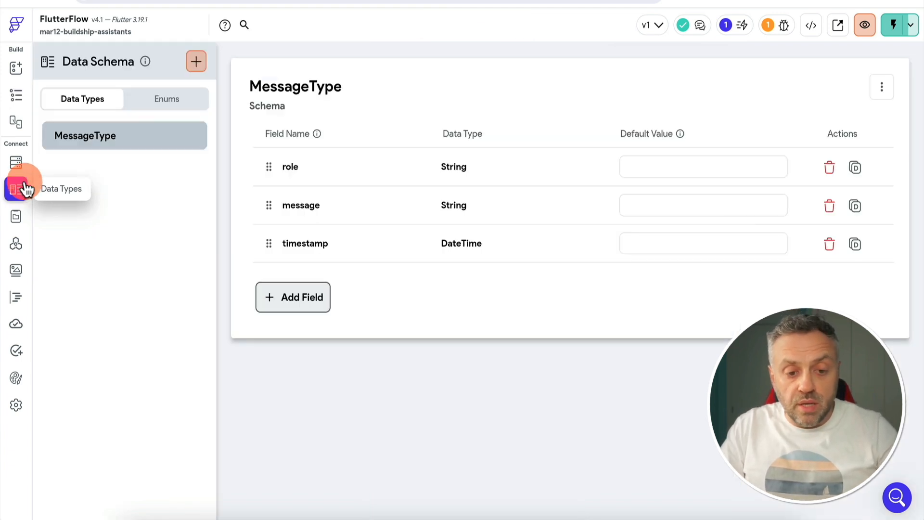
pyautogui.click(80, 142)
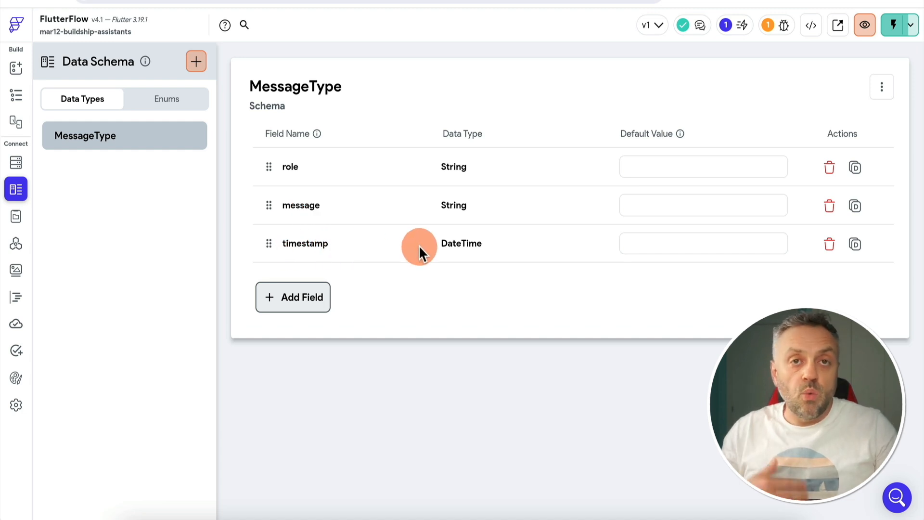
pyautogui.click(19, 218)
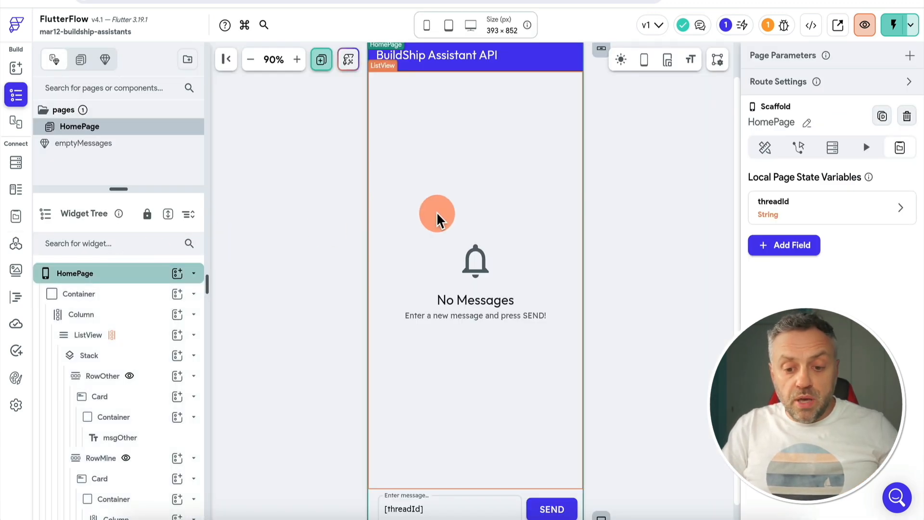
# Step: Turn off the UI Builder preview of the HomePage ListView's empty list widget so its message rows are displayed
pyautogui.click(437, 215)
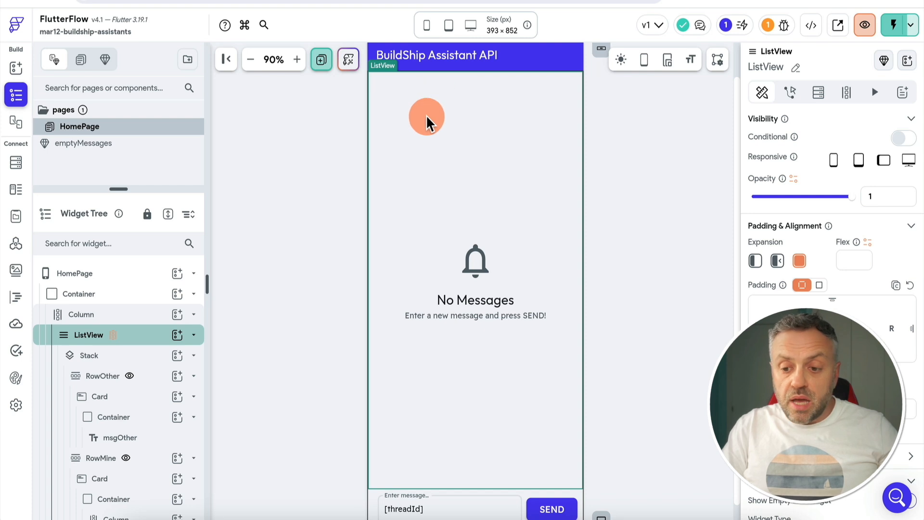
pyautogui.scroll(-6, 792, 182)
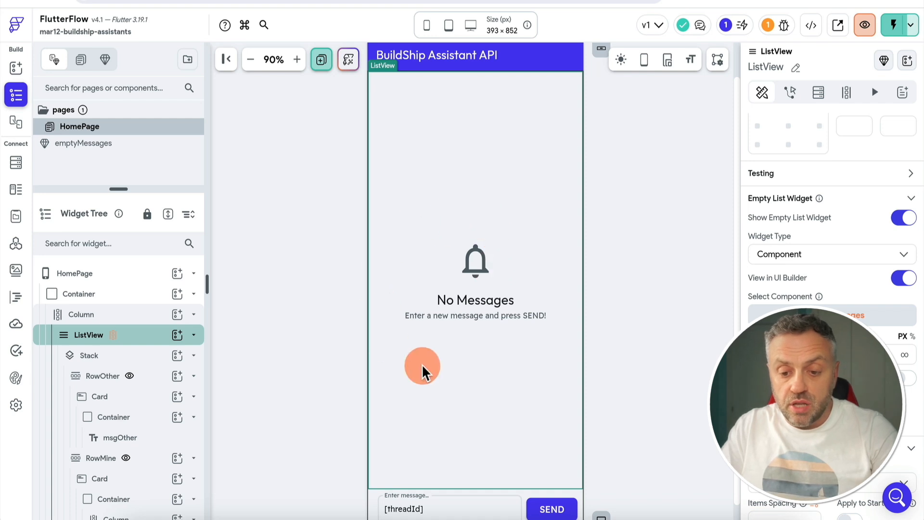
pyautogui.scroll(-1, 856, 217)
pyautogui.click(901, 251)
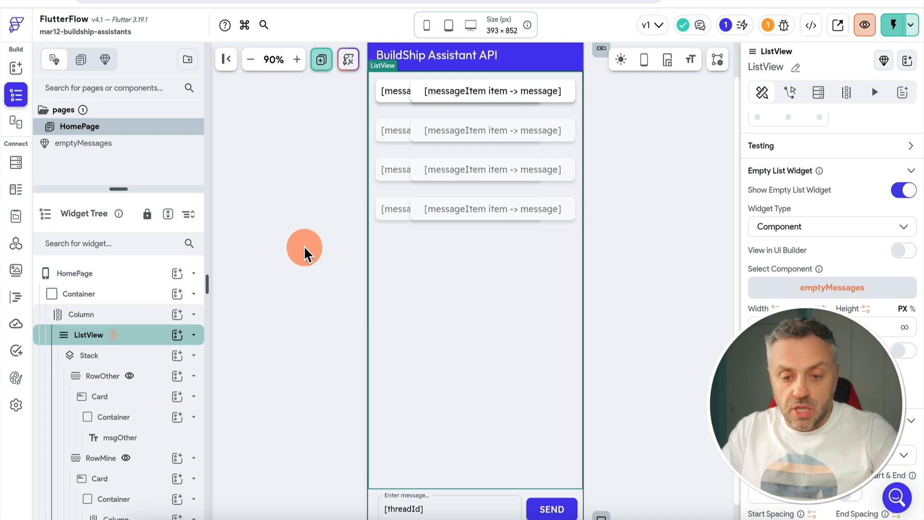
# Step: Expand the HomePage's threadId page state variable and inspect its type, nullable option and initial value
pyautogui.scroll(-1, 304, 246)
pyautogui.click(109, 275)
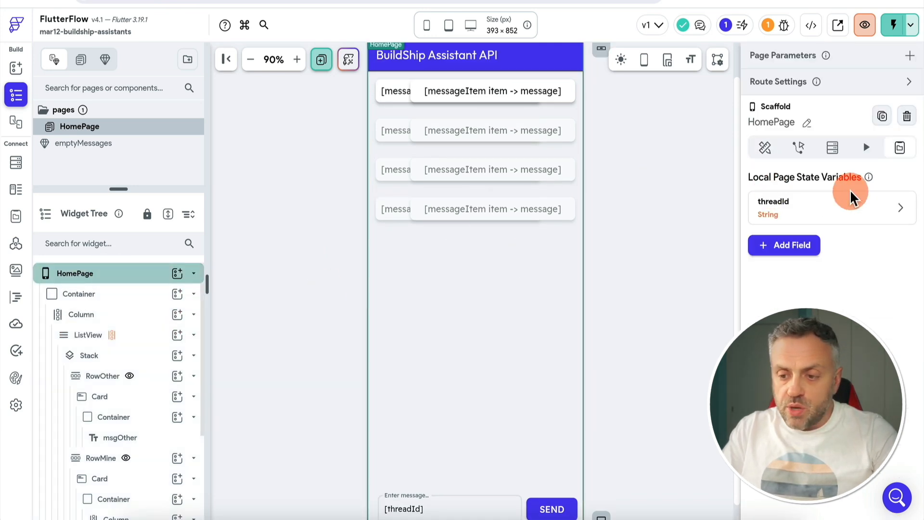
pyautogui.click(810, 208)
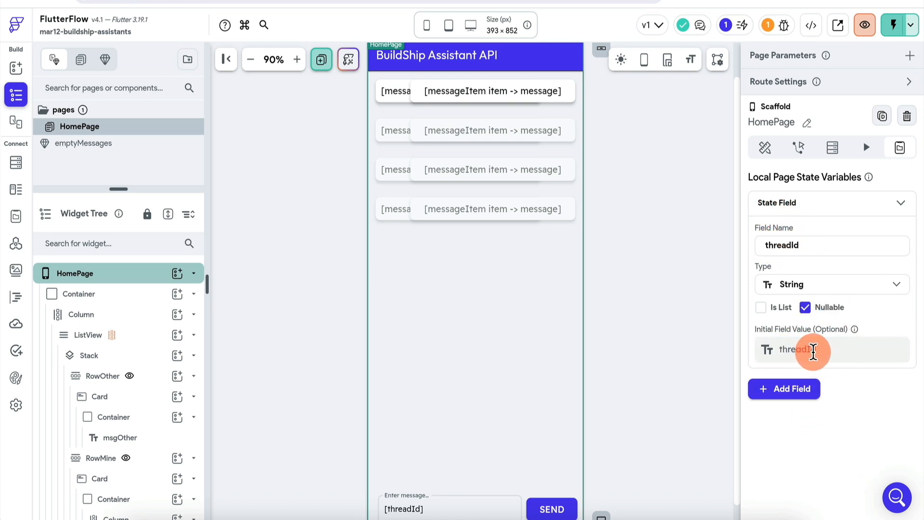
pyautogui.click(805, 307)
pyautogui.click(770, 350)
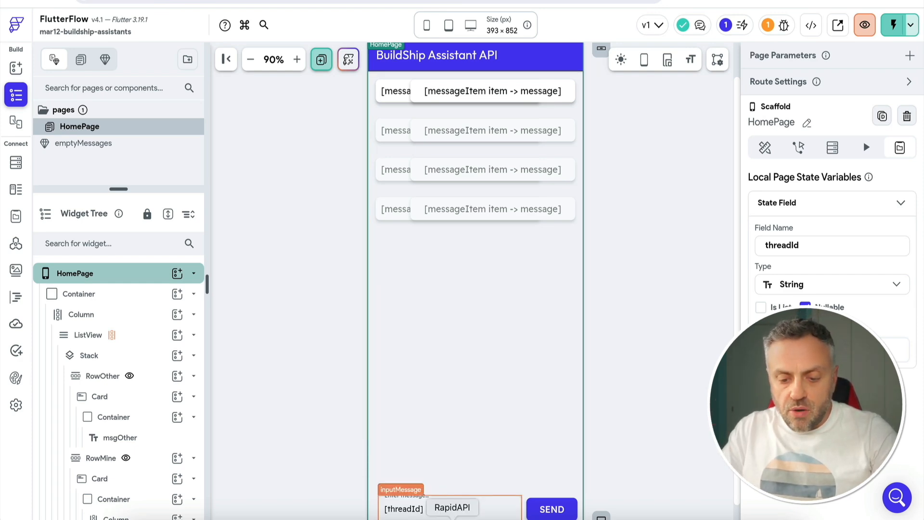
# Step: Switch to RapidAPI, remove the threadID line from the chat-website request body, inspect the thread ID in the response, and return to FlutterFlow
pyautogui.click(451, 518)
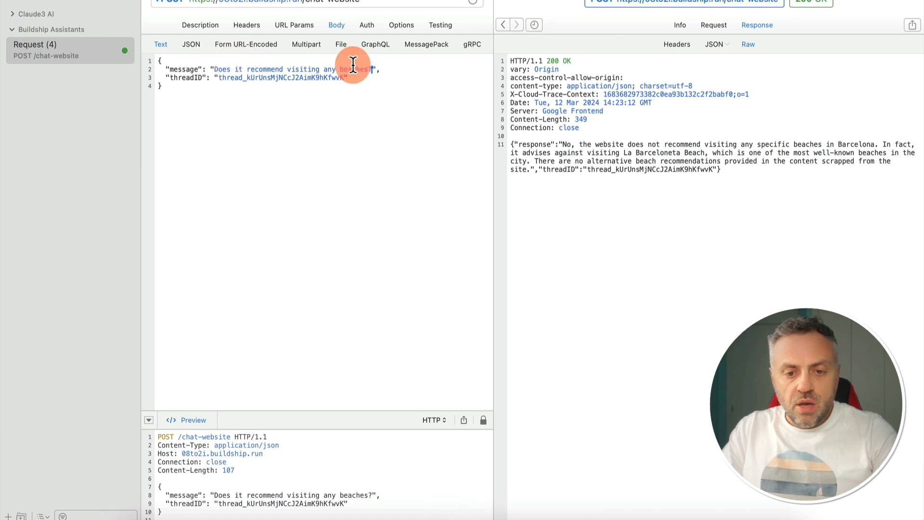
pyautogui.click(390, 78)
pyautogui.press('super+BackSpace')
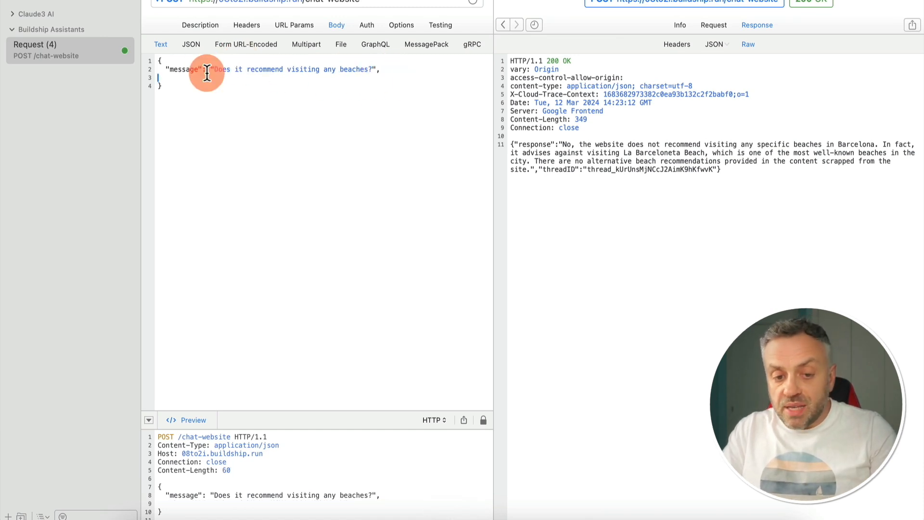
pyautogui.click(183, 80)
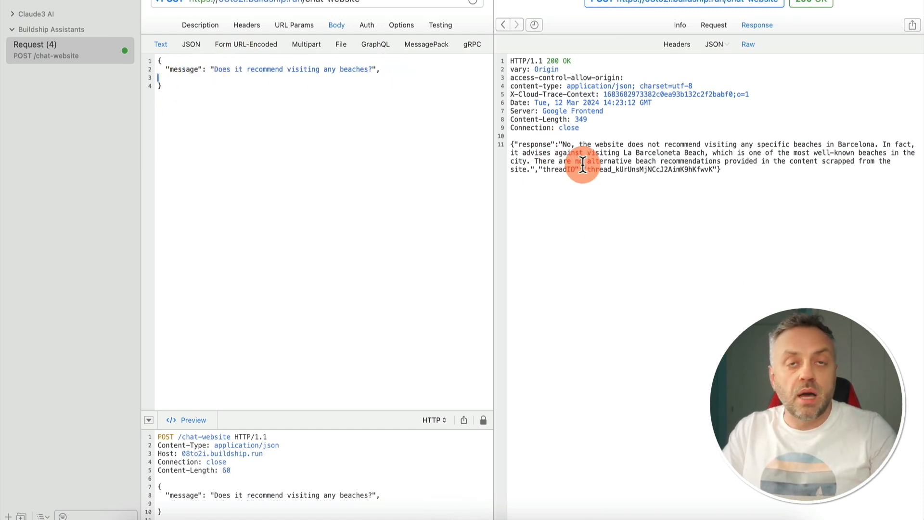
pyautogui.moveTo(539, 169); pyautogui.dragTo(716, 164)
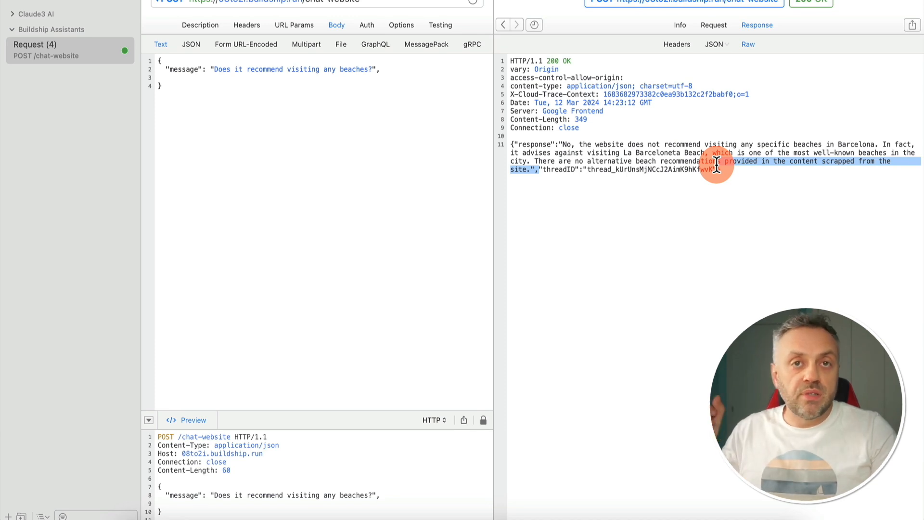
pyautogui.press('super+Tab')
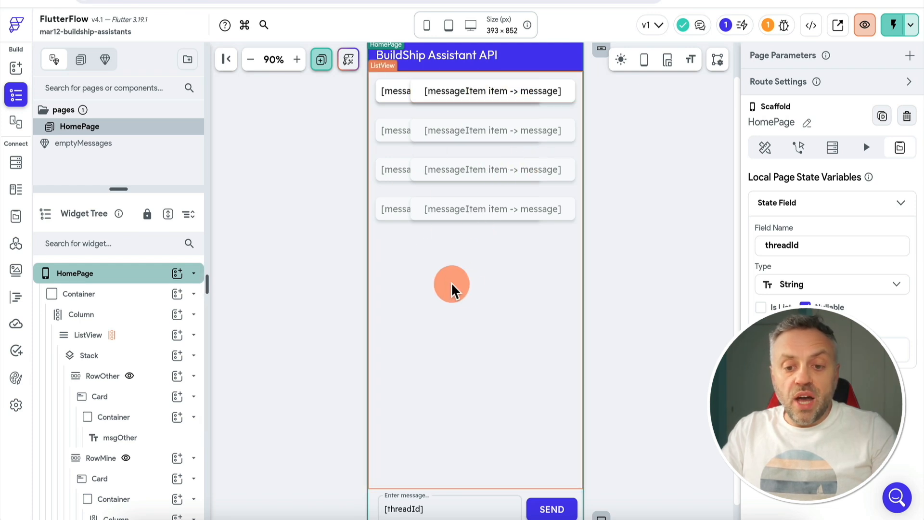
# Step: Inspect the ListView's dynamic children variable messageItem and its sorted app state source, then close it without changes
pyautogui.click(474, 288)
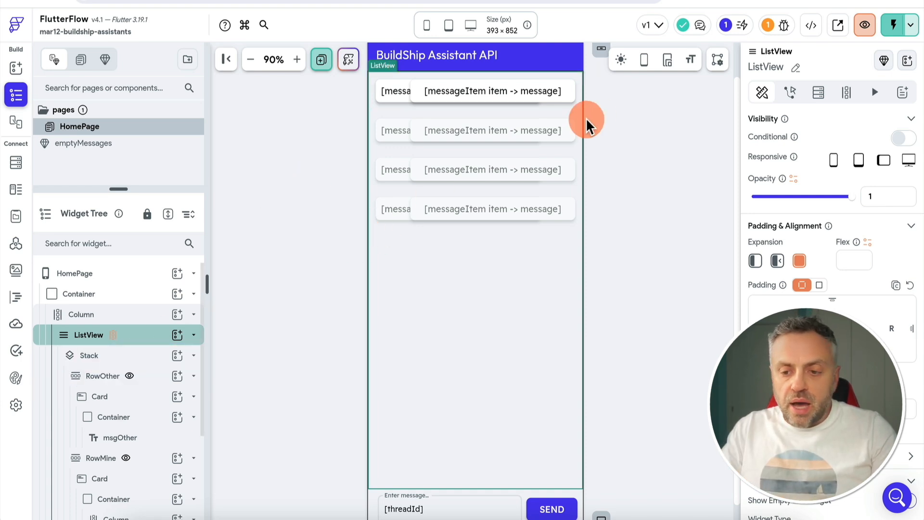
pyautogui.click(846, 92)
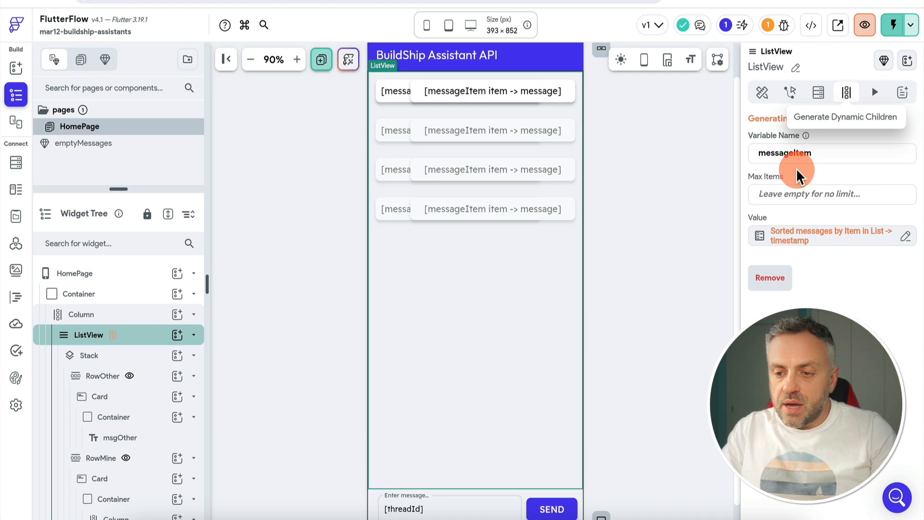
pyautogui.click(808, 243)
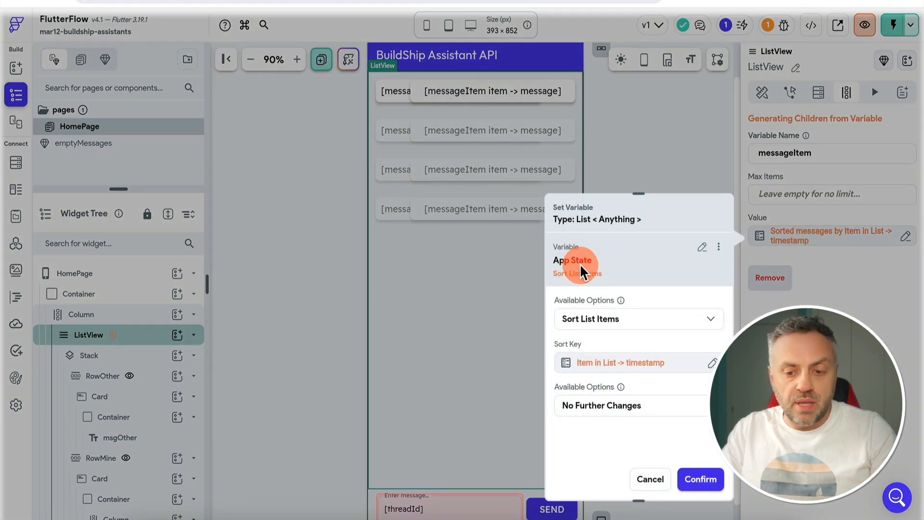
pyautogui.click(712, 174)
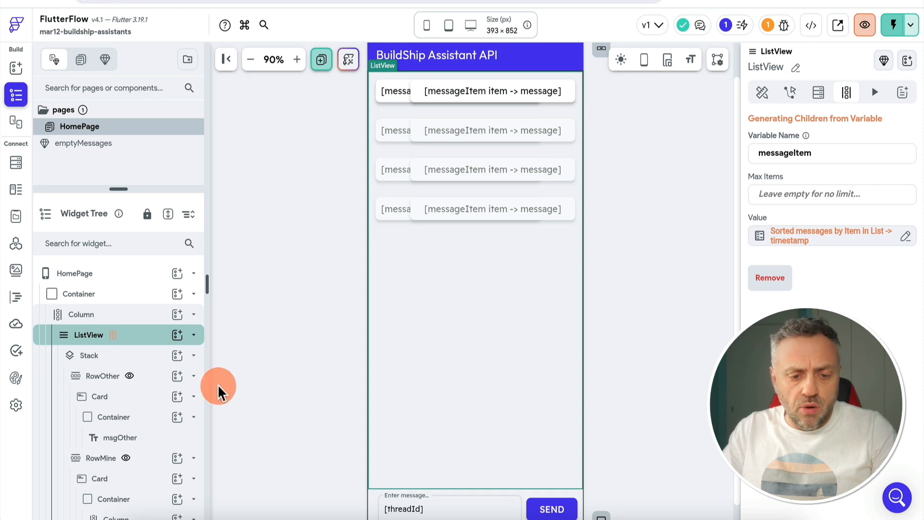
# Step: Compare the conditional visibility and main axis alignment of the RowOther and RowMine message rows
pyautogui.scroll(-1, 144, 318)
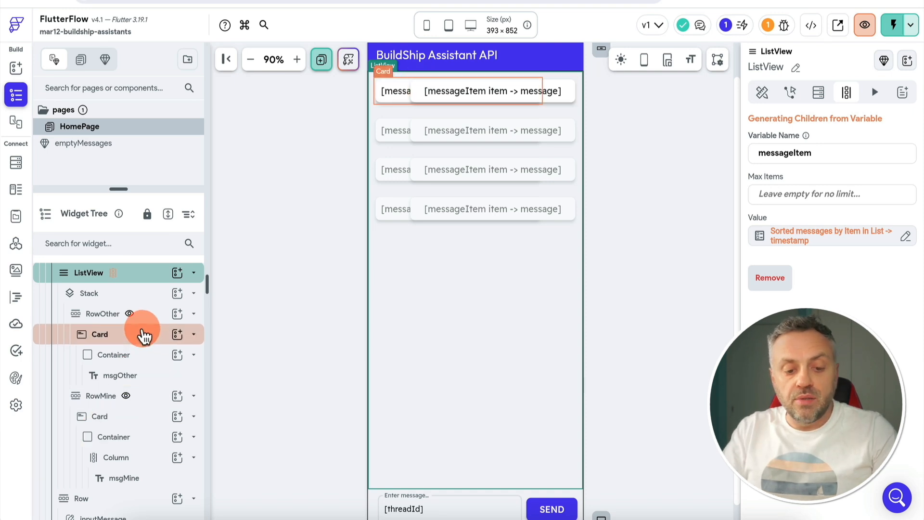
pyautogui.click(107, 316)
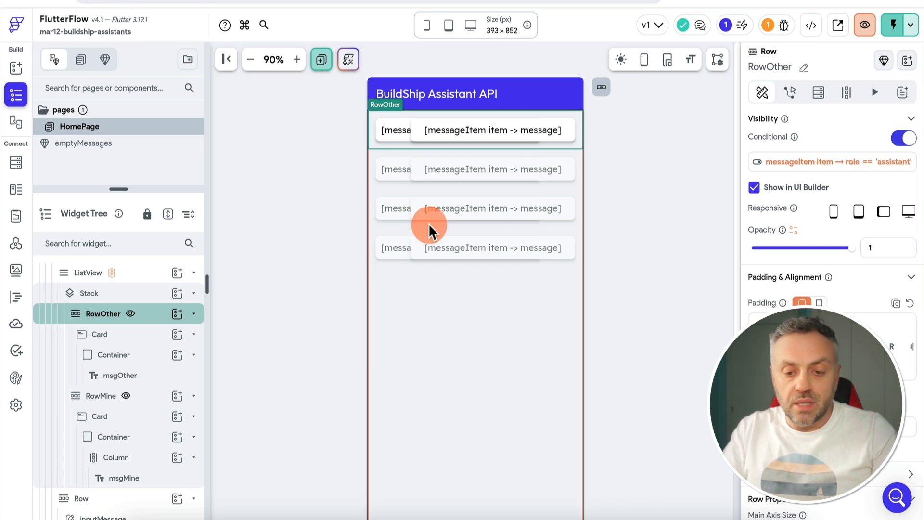
pyautogui.scroll(-3, 846, 276)
pyautogui.scroll(-2, 846, 277)
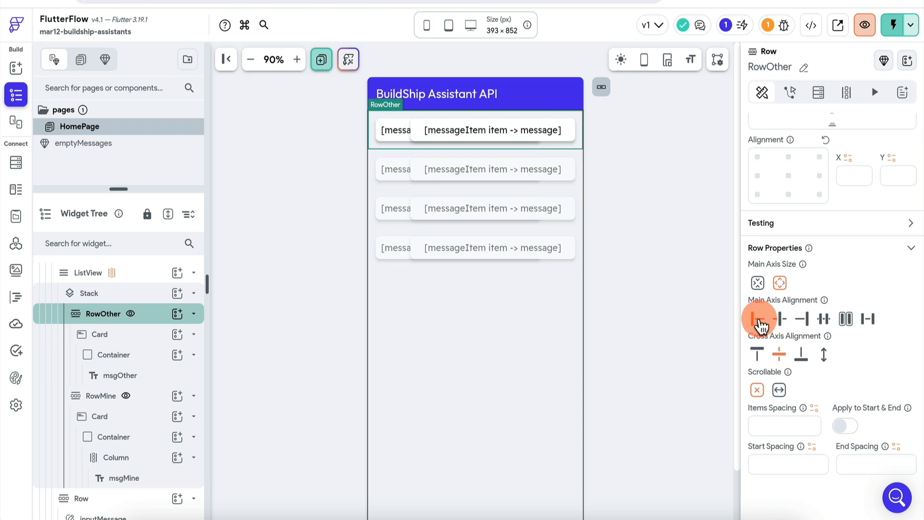
pyautogui.click(141, 403)
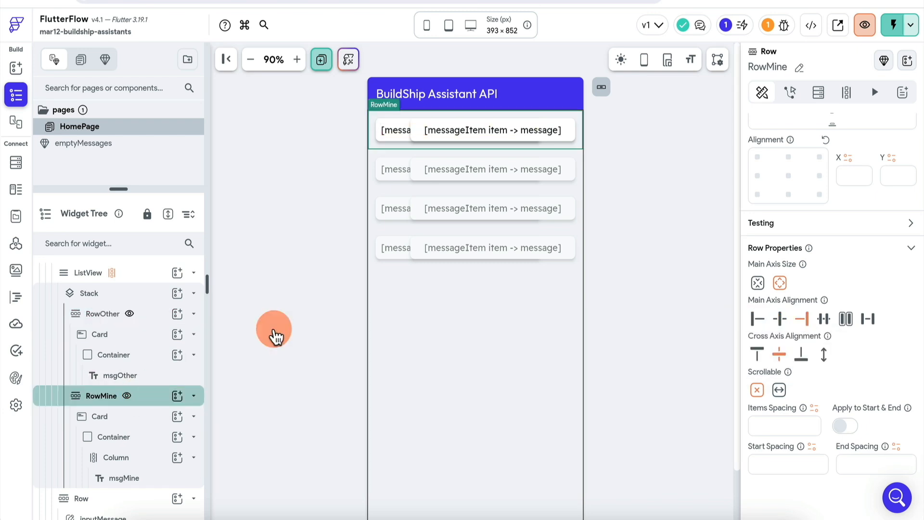
pyautogui.click(802, 319)
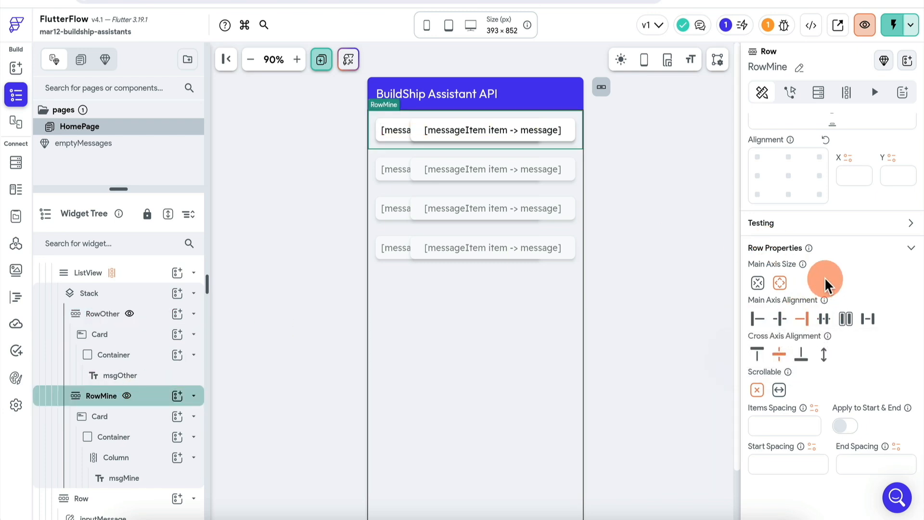
pyautogui.scroll(5, 824, 276)
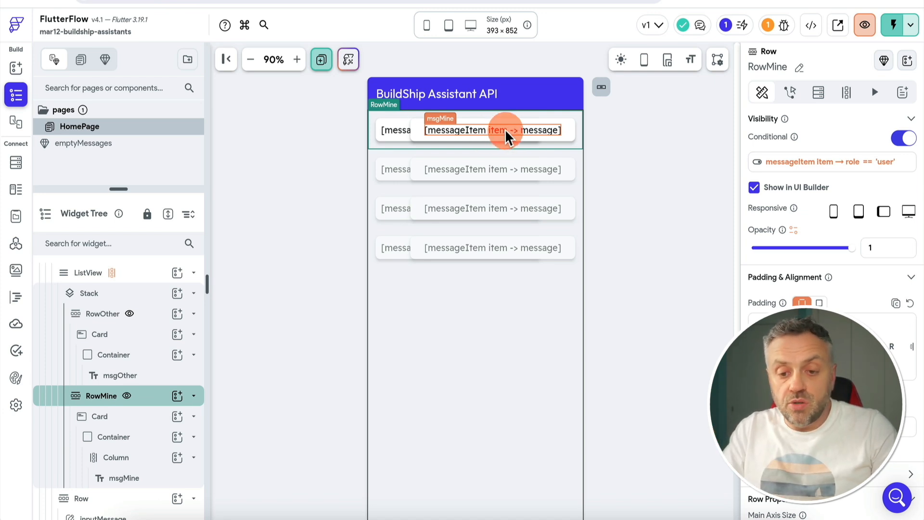
# Step: Open the SEND button's action flow and inspect its first Update App State action, set request message
pyautogui.scroll(-2, 128, 397)
pyautogui.click(465, 309)
pyautogui.scroll(-2, 466, 309)
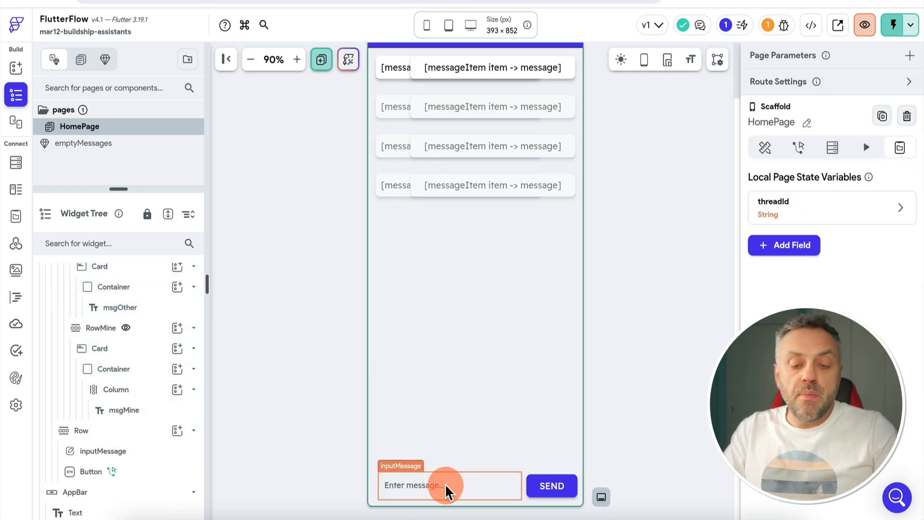
pyautogui.click(553, 493)
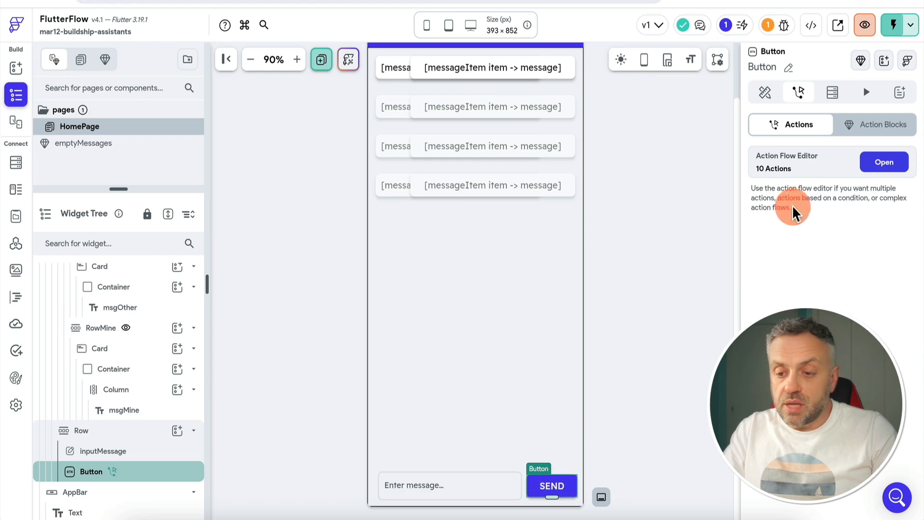
pyautogui.click(886, 162)
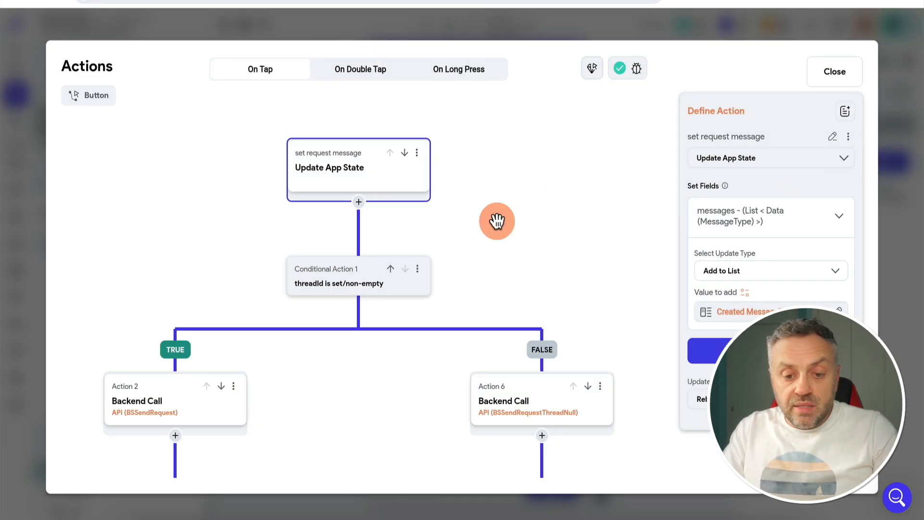
pyautogui.moveTo(497, 221)
pyautogui.mouseDown()
pyautogui.moveTo(504, 195)
pyautogui.moveTo(502, 206)
pyautogui.mouseUp()
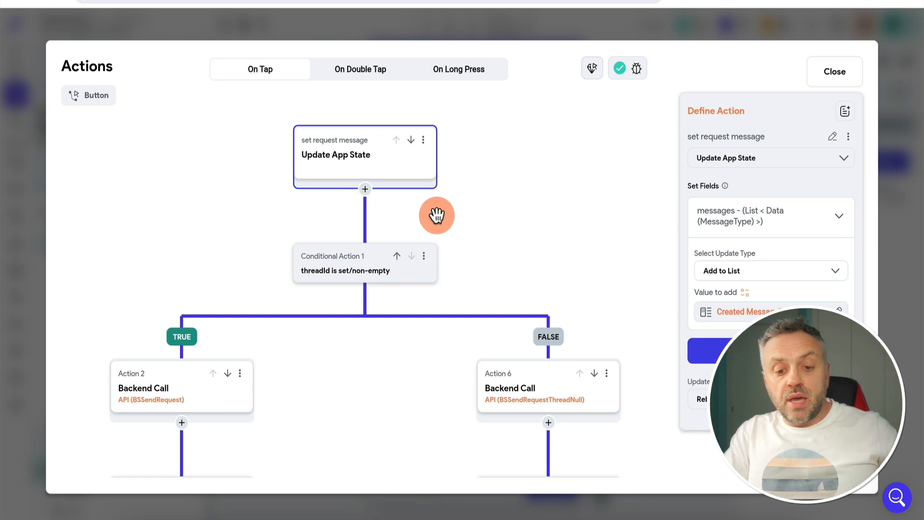
# Step: Inspect the conditional action that checks whether threadId is set and the two branches that follow it
pyautogui.scroll(-2, 435, 215)
pyautogui.click(371, 168)
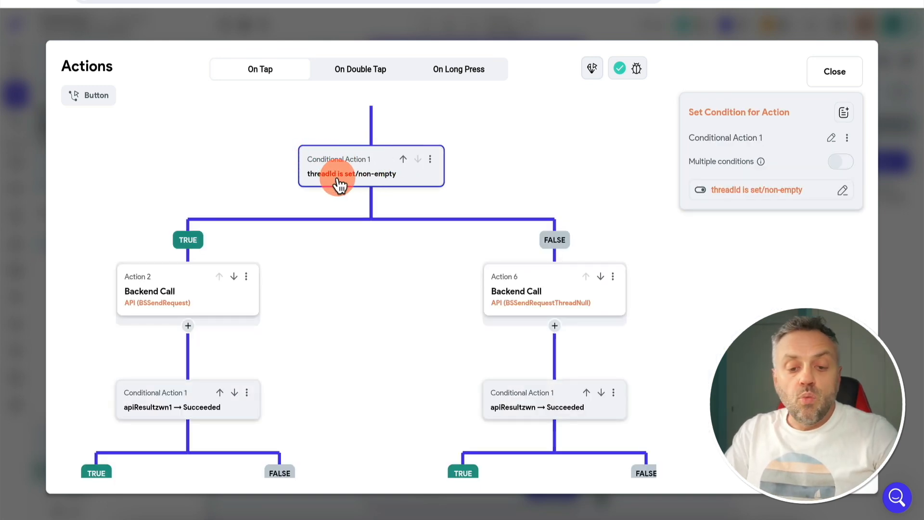
pyautogui.click(365, 169)
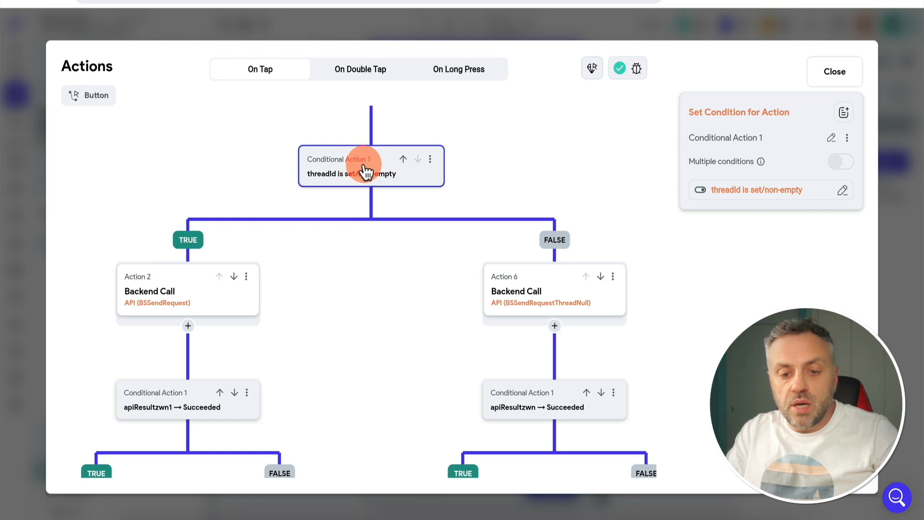
pyautogui.moveTo(241, 171); pyautogui.dragTo(243, 151)
pyautogui.click(387, 177)
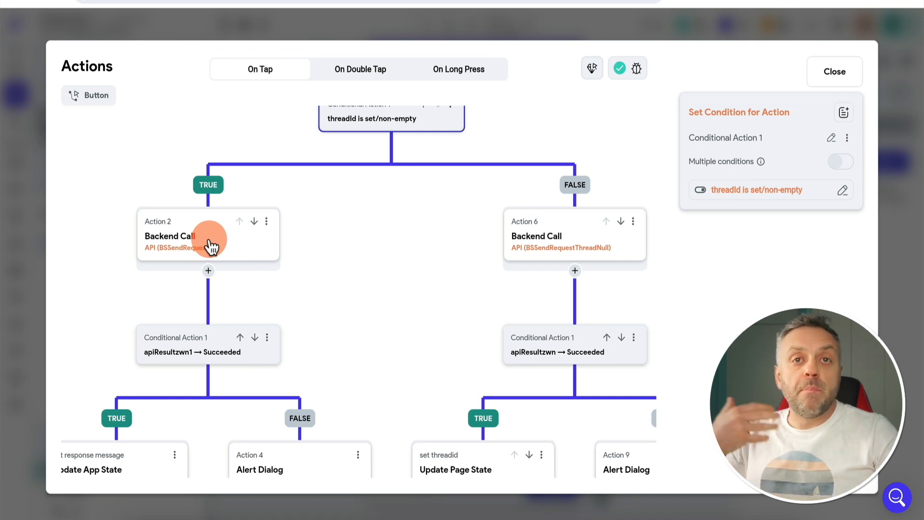
# Step: Compare the variables of the BSSendRequest and BSSendRequestThreadNull backend calls in the TRUE and FALSE branches
pyautogui.click(178, 246)
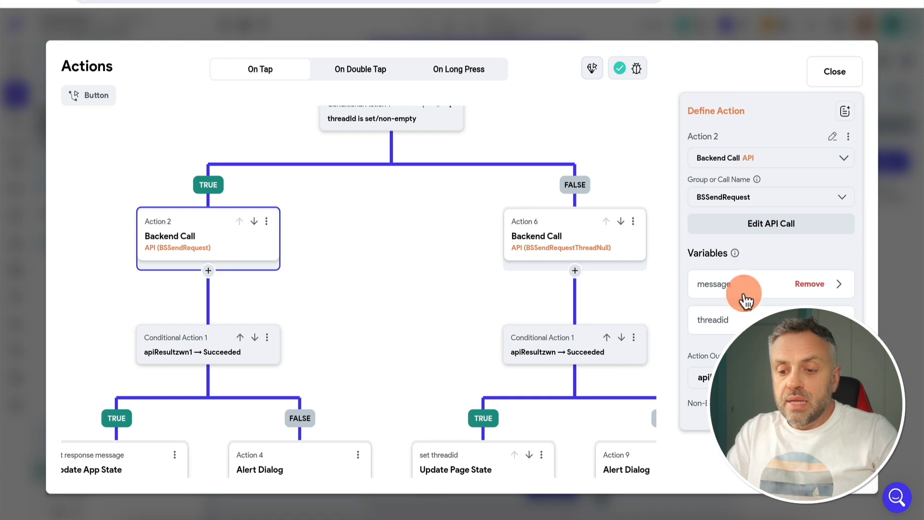
pyautogui.click(618, 255)
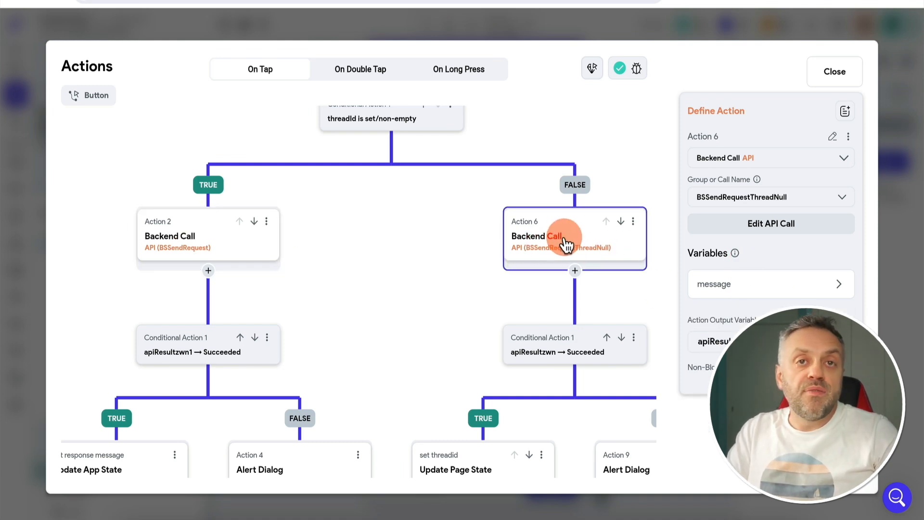
pyautogui.click(756, 301)
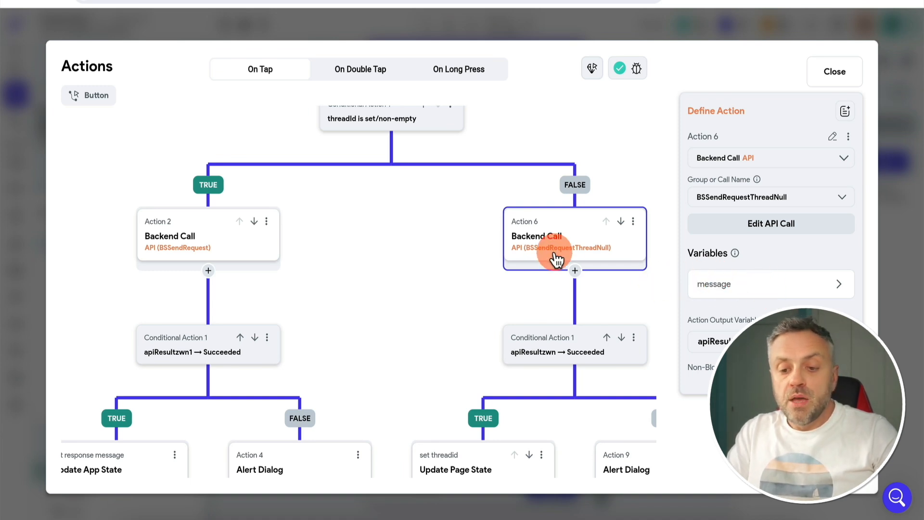
pyautogui.click(424, 246)
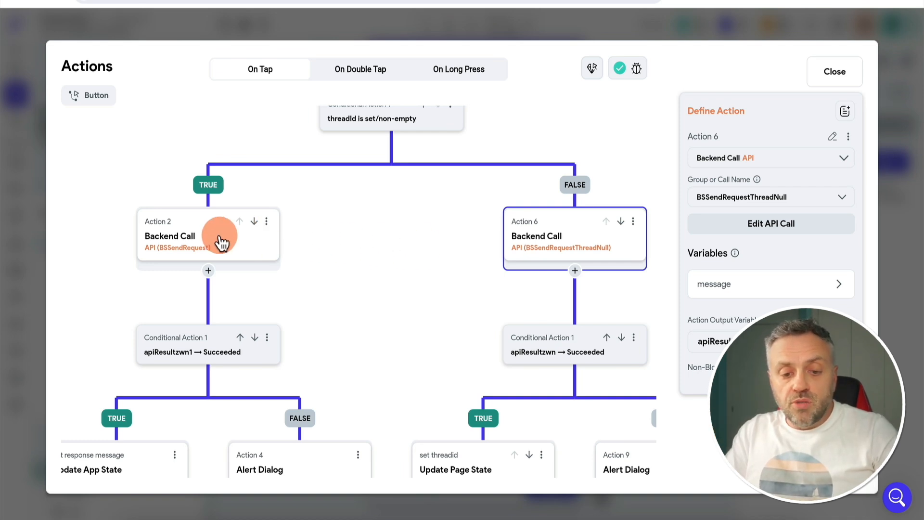
pyautogui.click(261, 235)
pyautogui.click(585, 248)
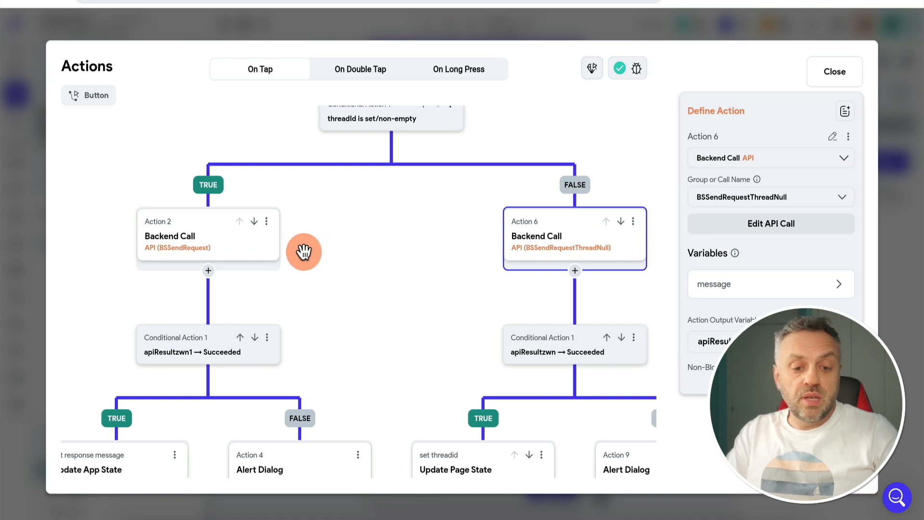
pyautogui.click(204, 248)
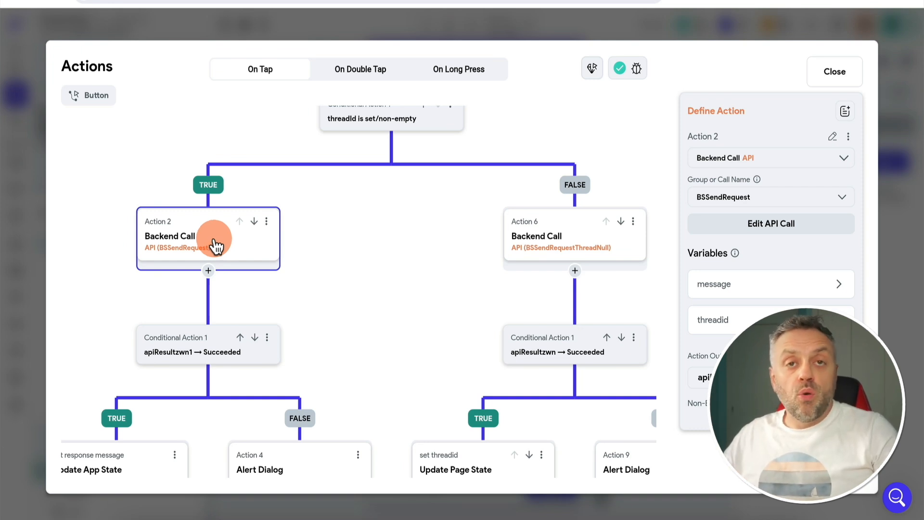
# Step: Inspect the set response message action that follows a successful BSSendRequest call
pyautogui.moveTo(107, 305); pyautogui.dragTo(130, 257)
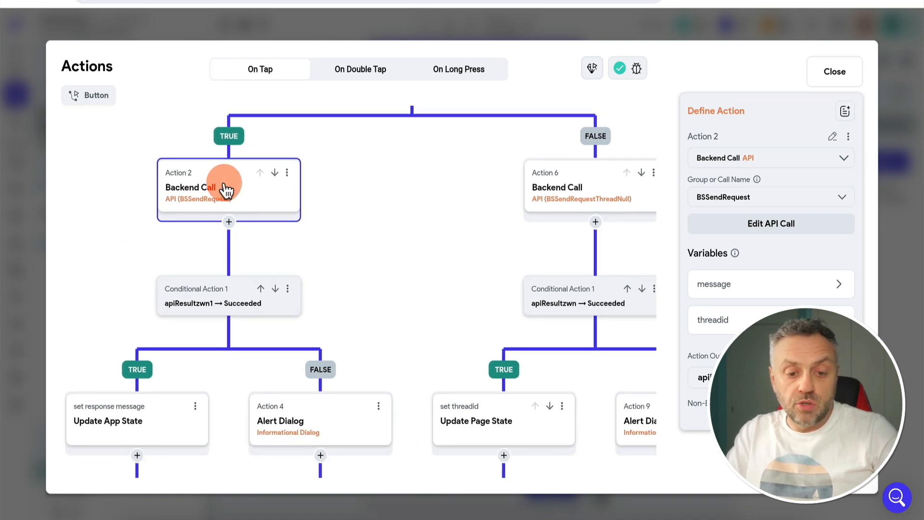
pyautogui.moveTo(135, 293); pyautogui.dragTo(144, 245)
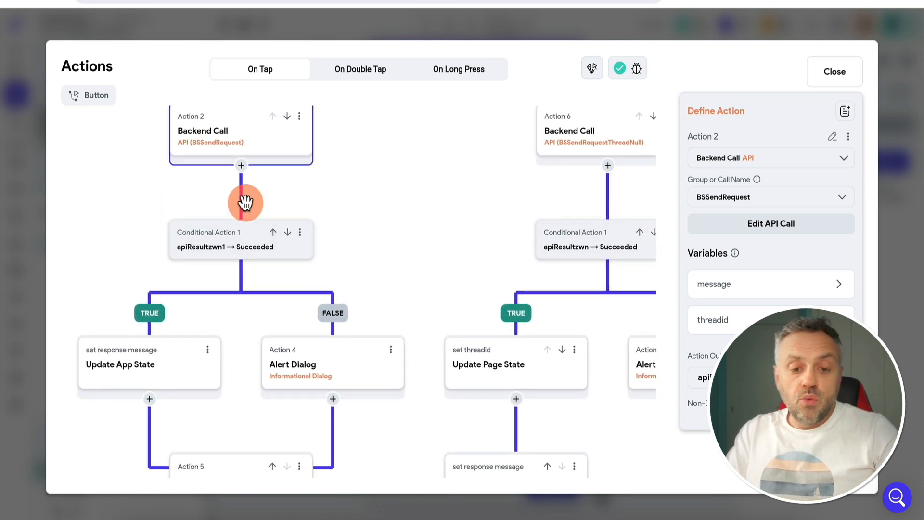
pyautogui.click(145, 362)
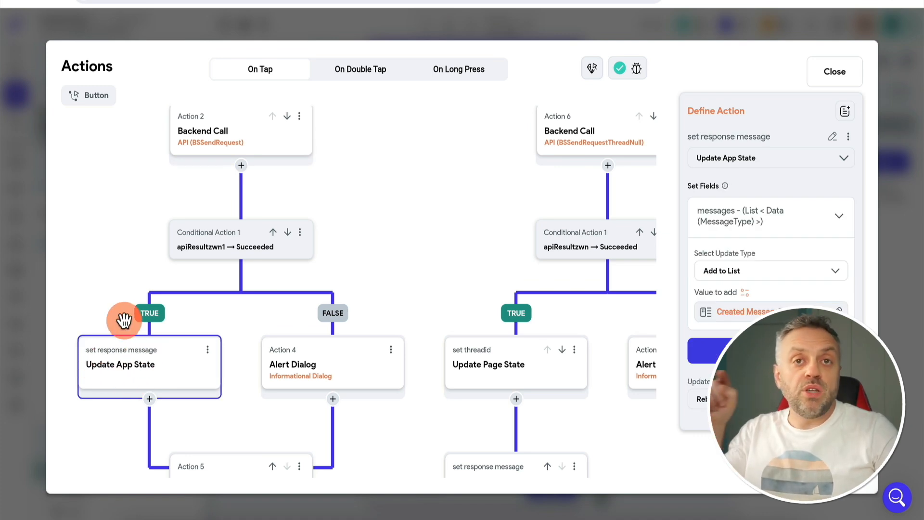
# Step: Inspect the set threadid Update Page State action after the BSSendRequestThreadNull call and trace both branches of the flow
pyautogui.hscroll(3, 351, 265)
pyautogui.scroll(1, 351, 264)
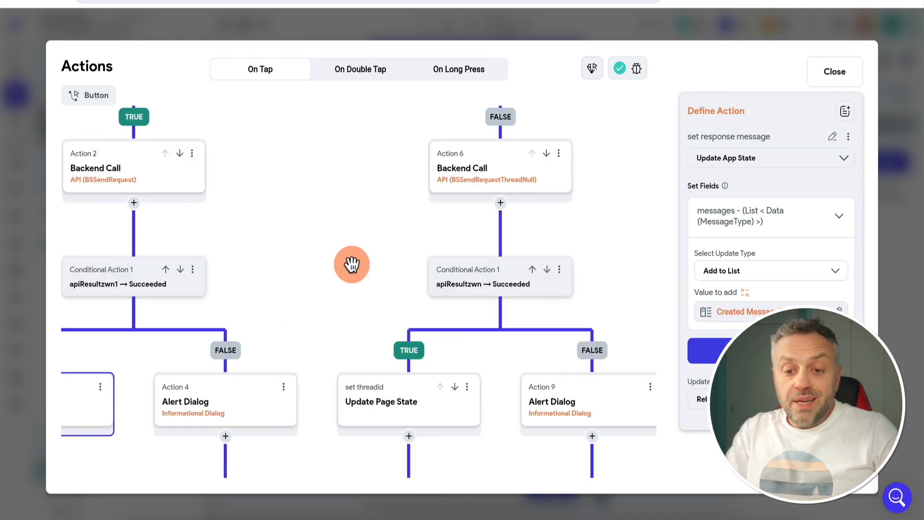
pyautogui.scroll(-3, 326, 286)
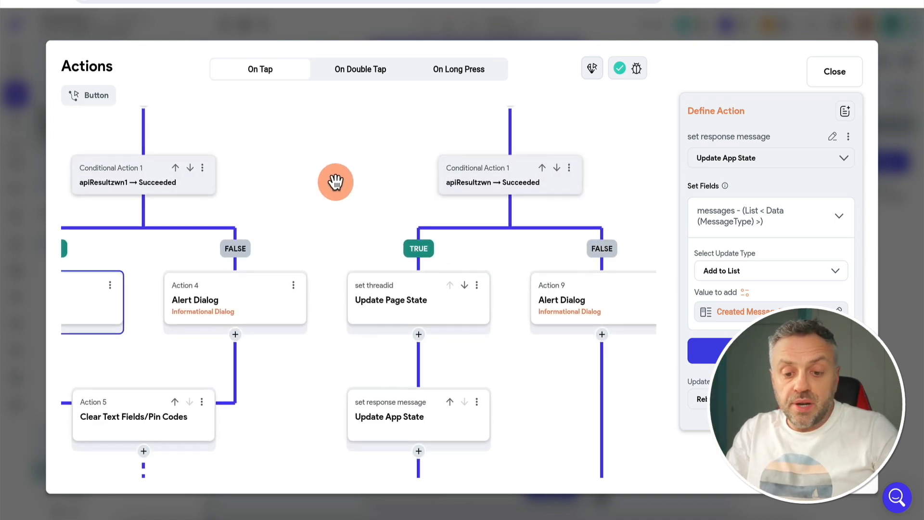
pyautogui.click(418, 302)
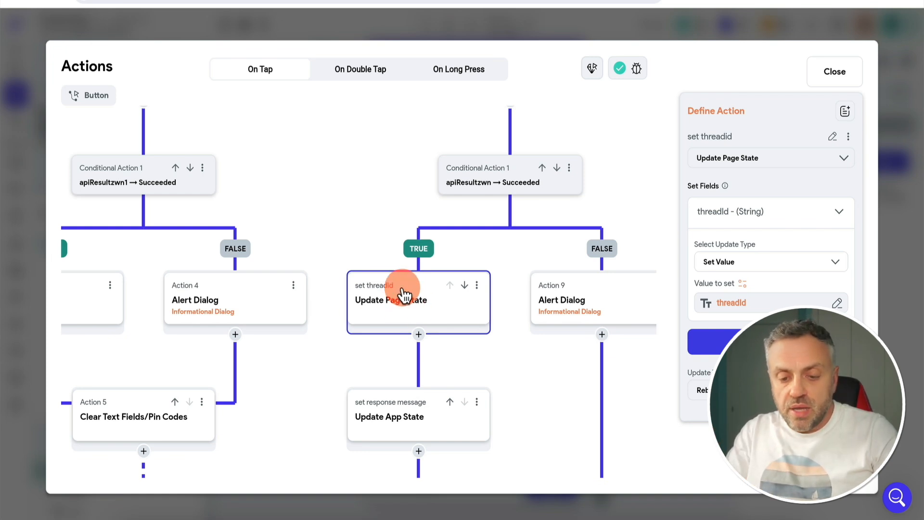
pyautogui.moveTo(377, 192); pyautogui.dragTo(377, 340)
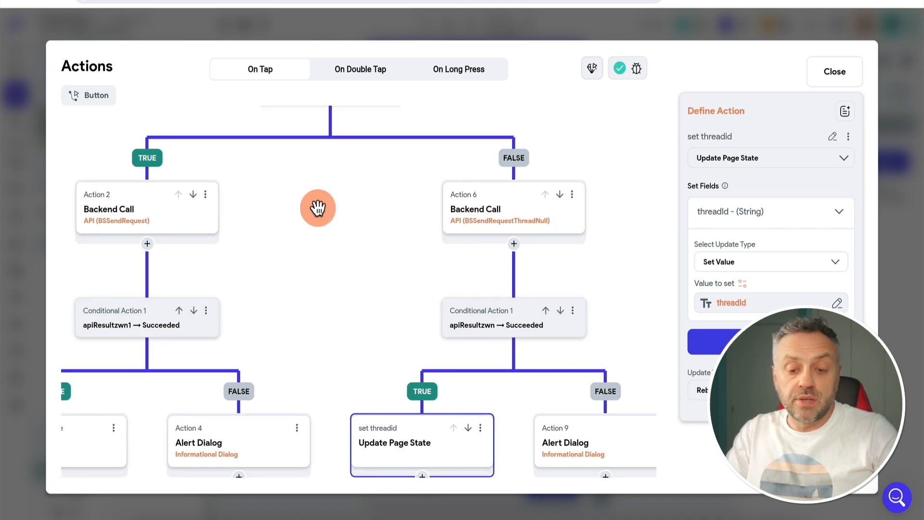
pyautogui.moveTo(318, 199); pyautogui.dragTo(347, 311)
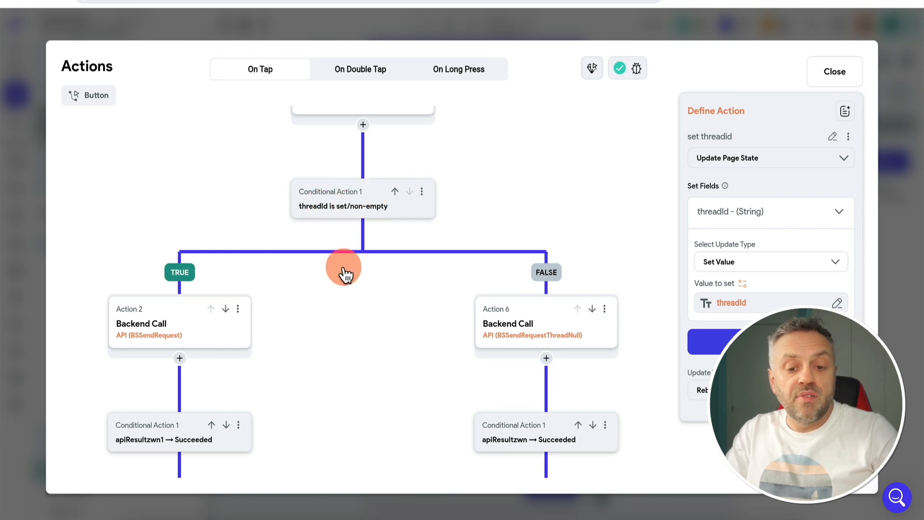
pyautogui.moveTo(356, 356); pyautogui.dragTo(304, 219)
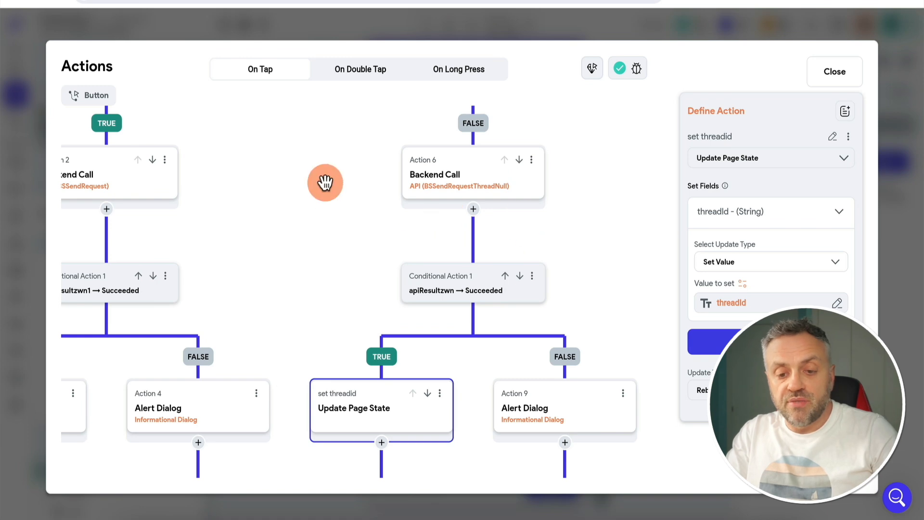
pyautogui.moveTo(322, 179); pyautogui.dragTo(542, 169)
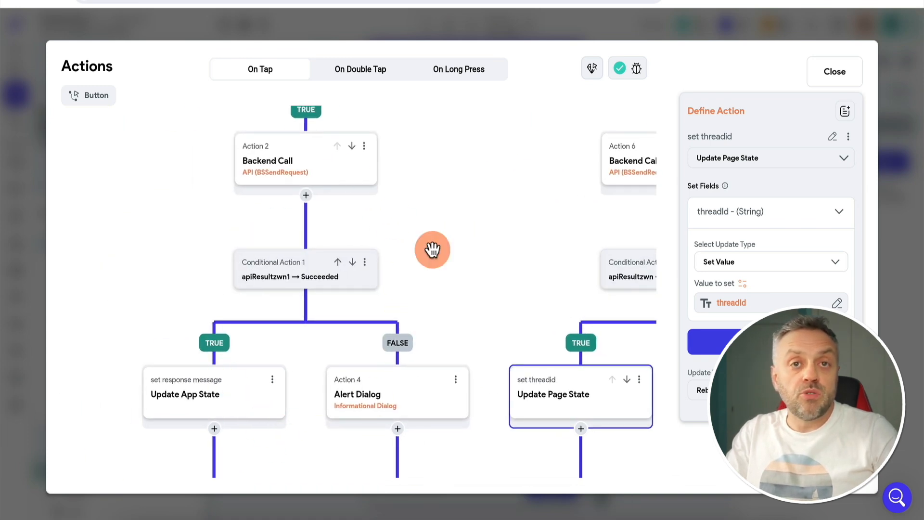
pyautogui.moveTo(449, 215); pyautogui.dragTo(414, 226)
# Step: Switch to the BuildShip website and browse its ready-to-use AI Assistant templates
pyautogui.click(920, 241)
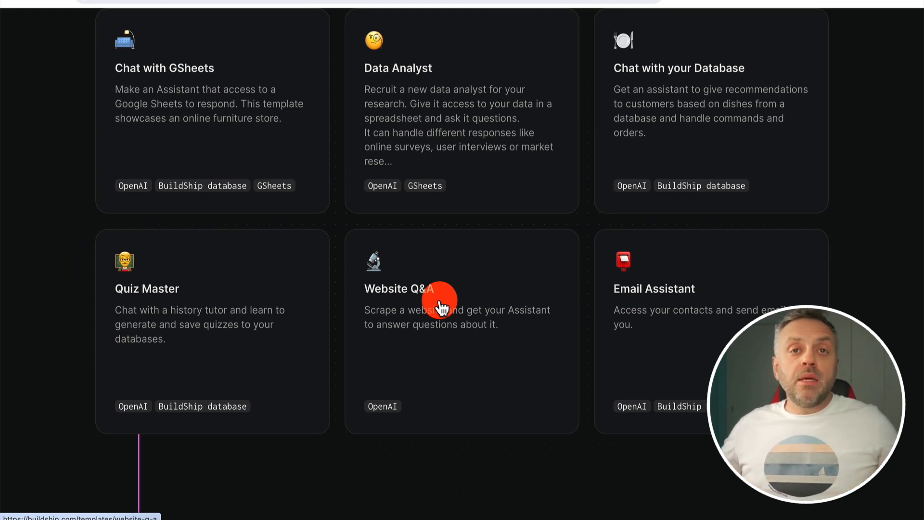
pyautogui.scroll(5, 440, 306)
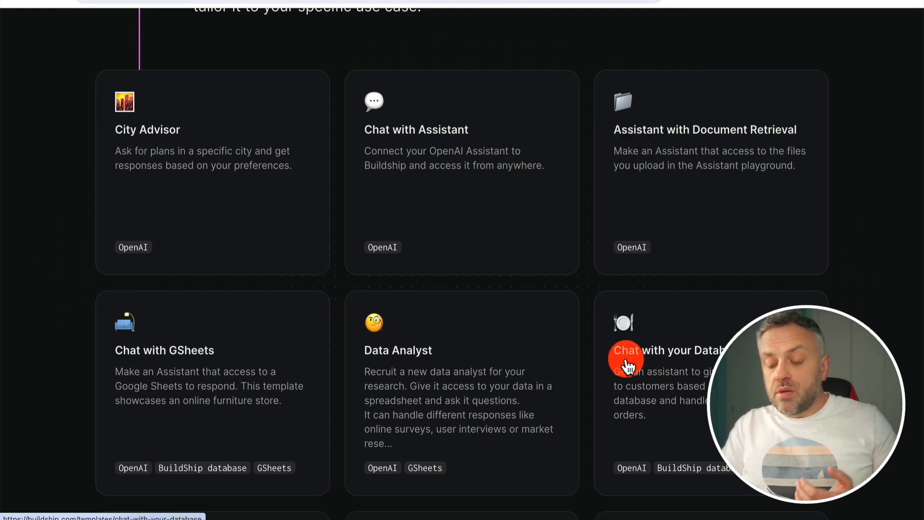
pyautogui.scroll(-3, 707, 350)
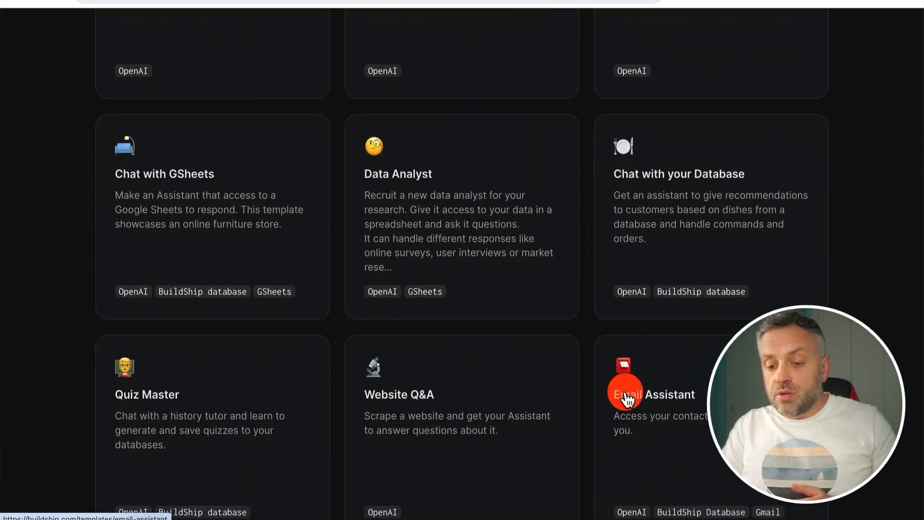
pyautogui.scroll(2, 166, 395)
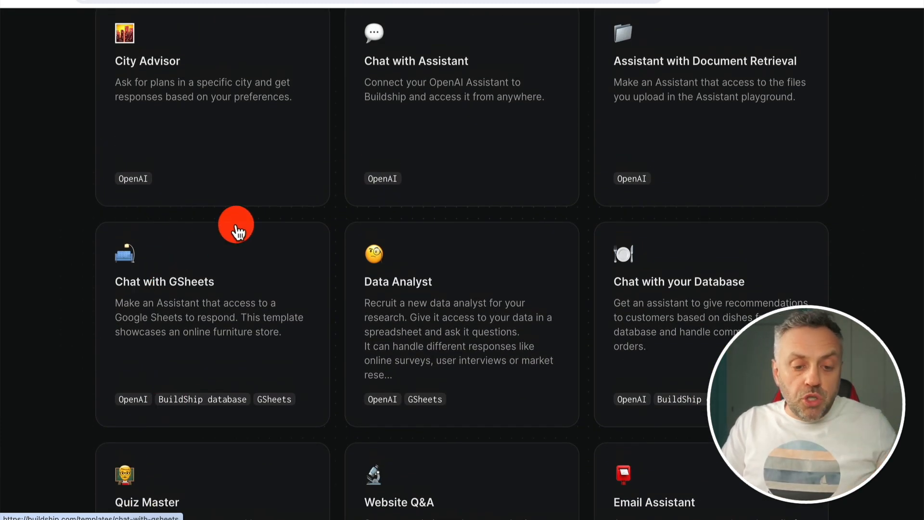
pyautogui.scroll(1, 233, 227)
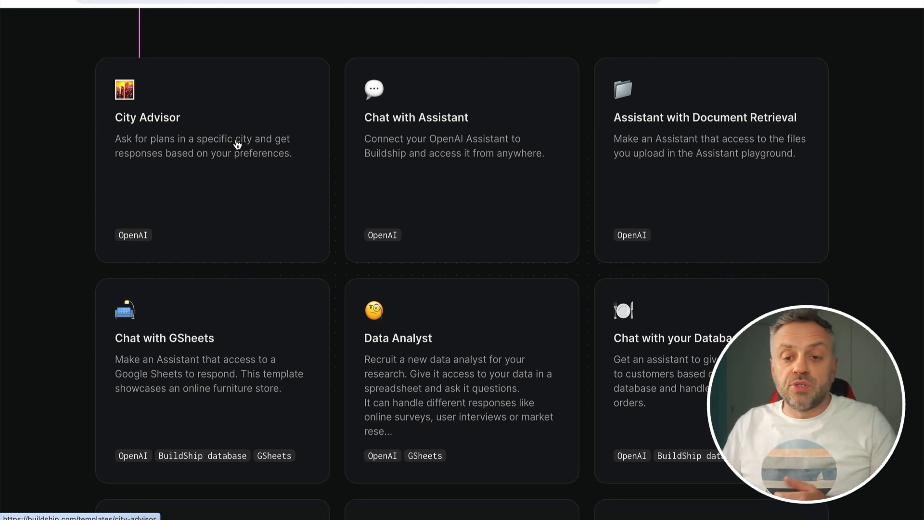
pyautogui.scroll(8, 238, 144)
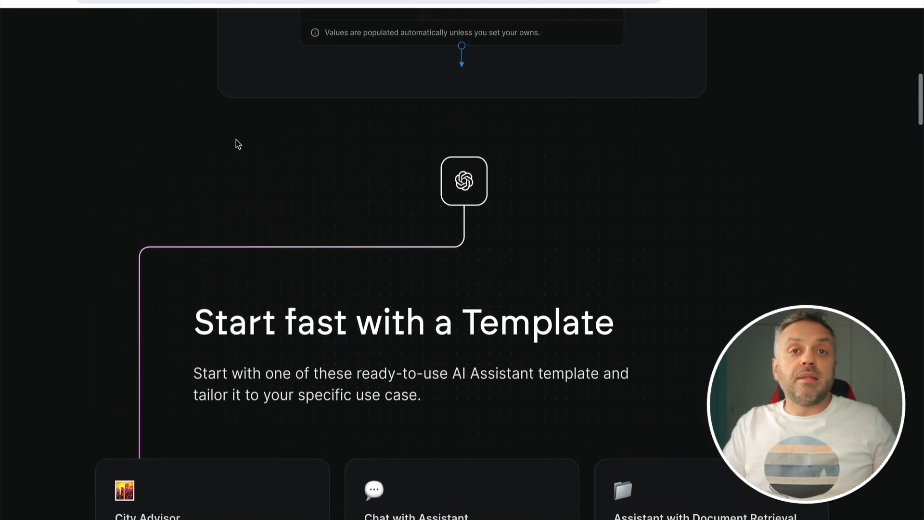